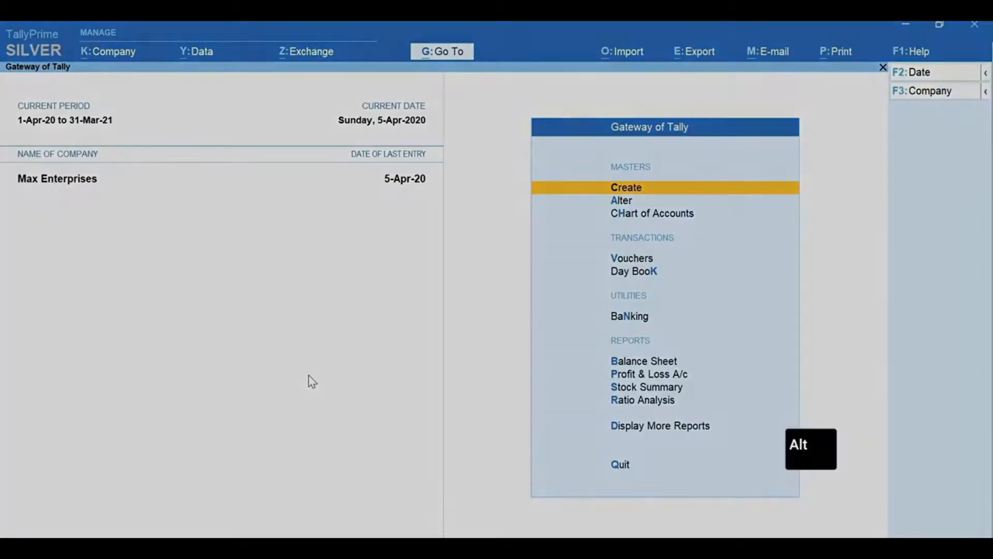
From the Gateway of Tally, bring up the Go To window listing Max Enterprises' reports.
key(alt+g)
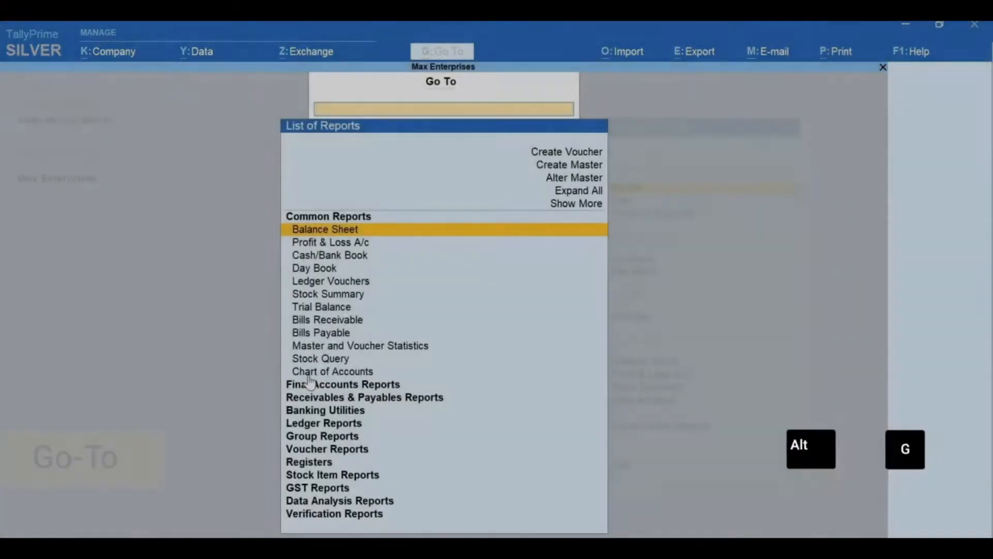
Open the company's GST Details master through Alter Master.
key(Up)
key(Up)
key(Up)
key(Return)
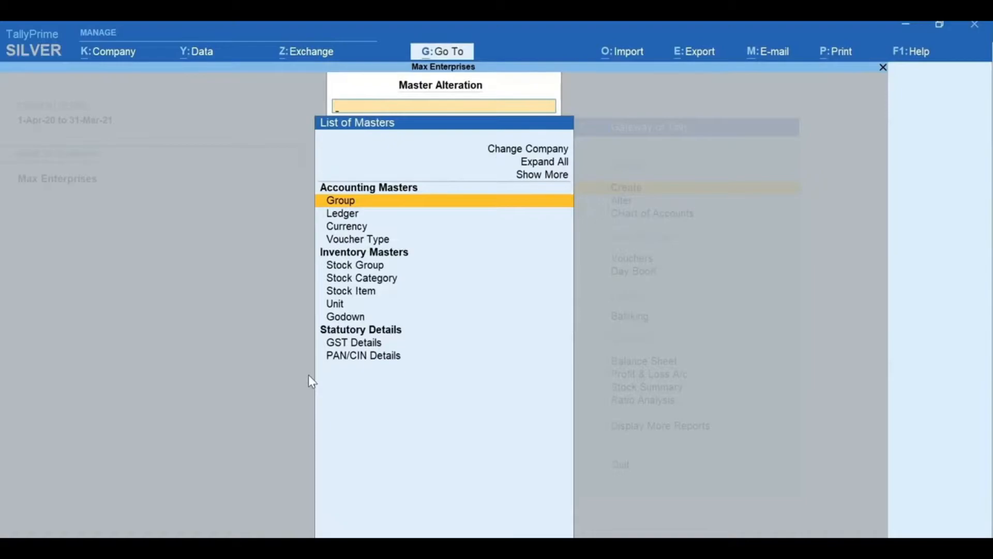
text(GST)
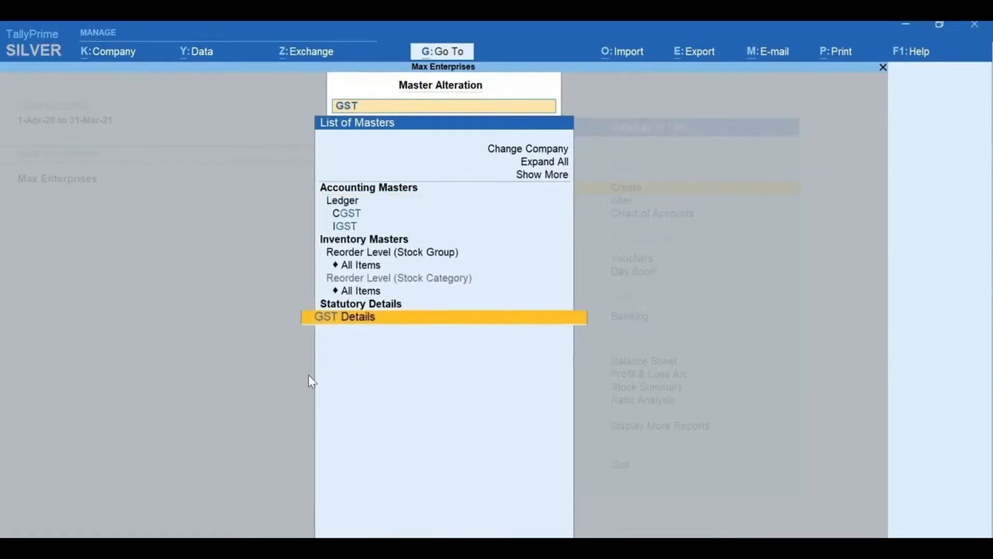
key(Return)
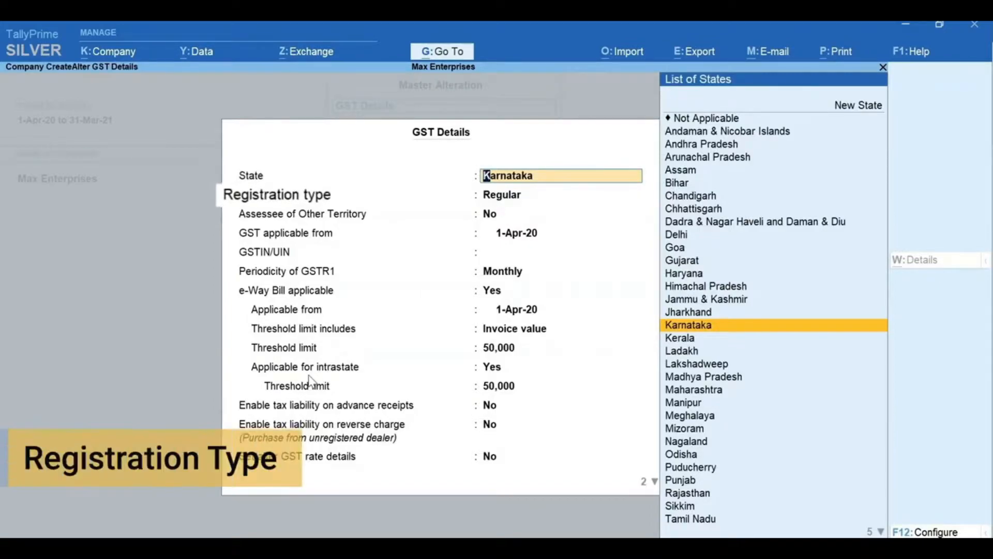
Keep Karnataka and Regular registration, enter the company's GSTIN, and set GST rate details to Yes.
key(Return)
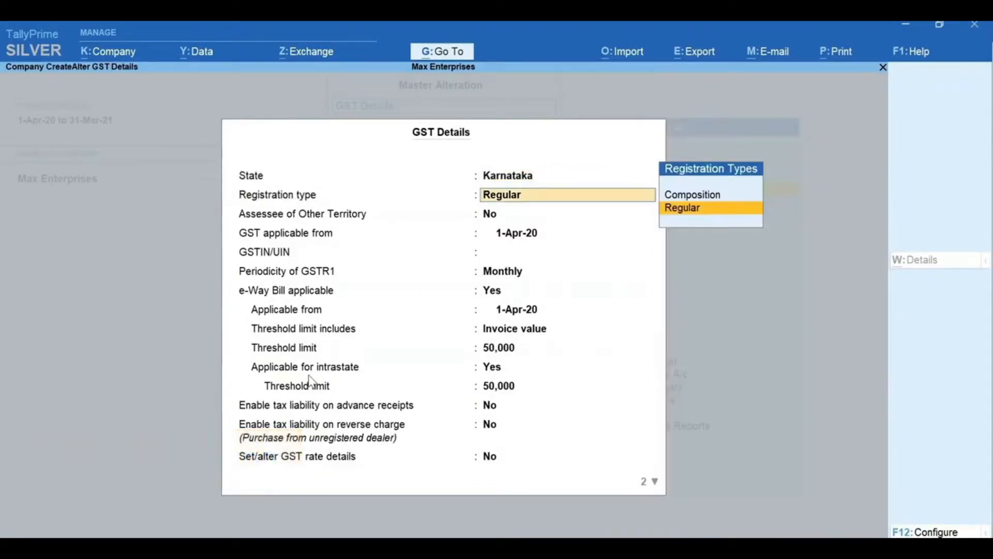
key(Return)
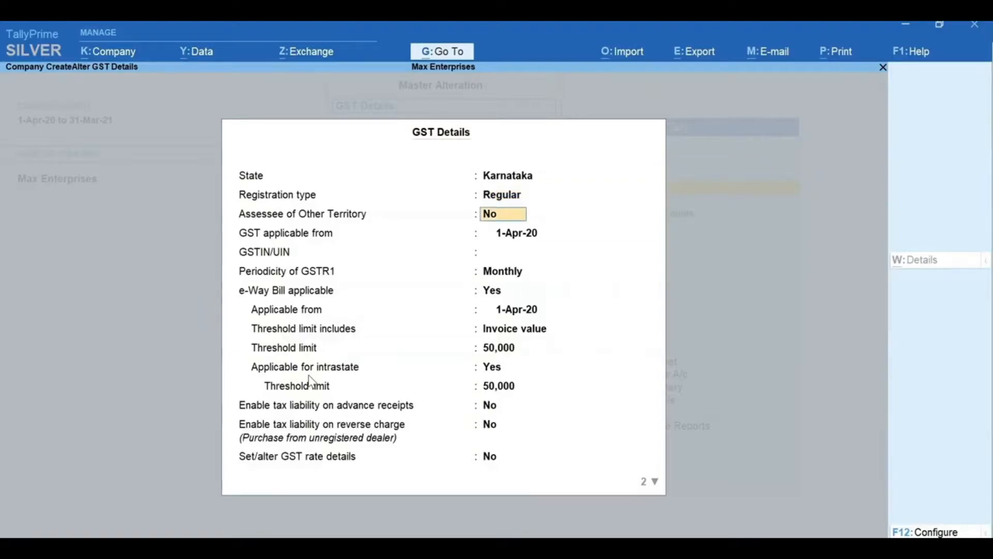
key(Return)
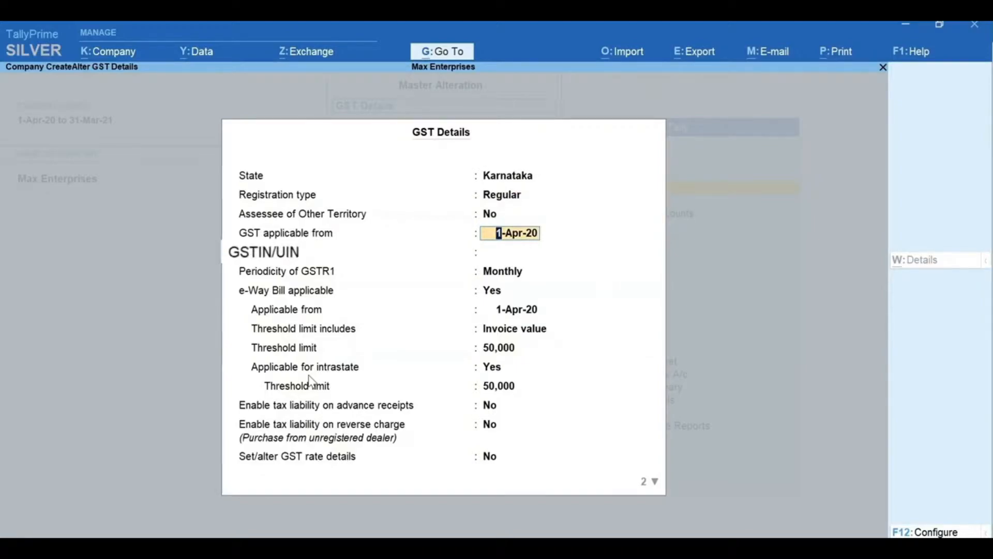
key(Return)
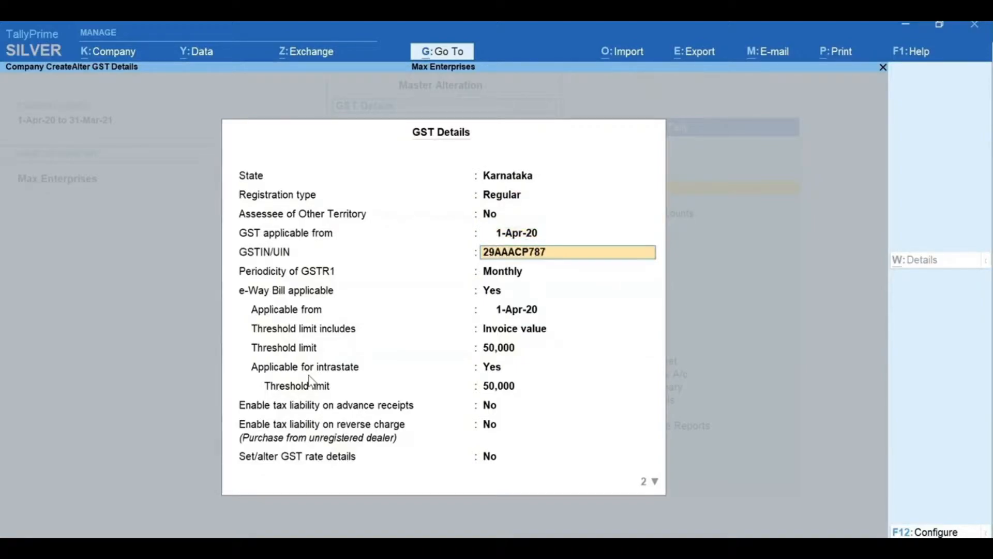
key(Return)
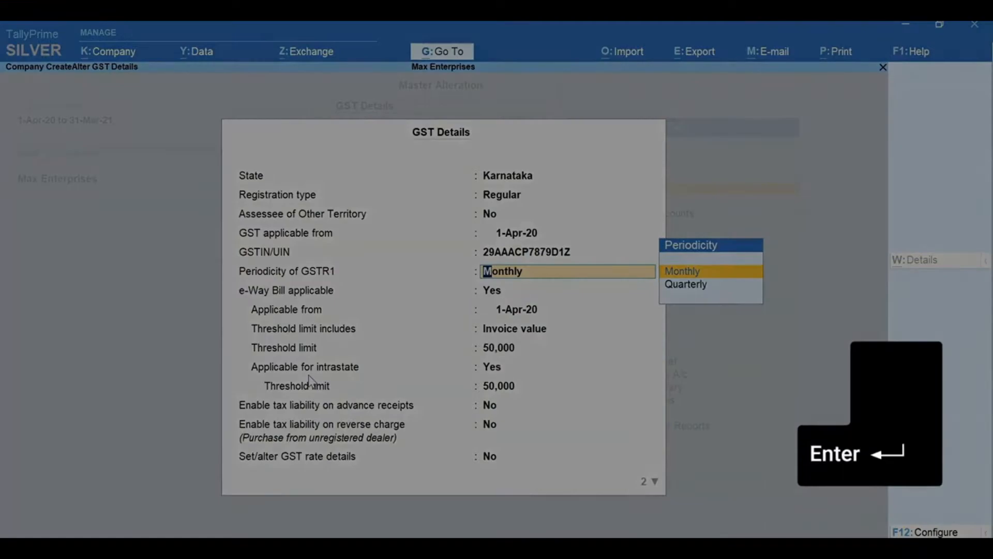
key(Return)
key(Return)
key(Return)
key(Return)
key(Return)
key(Return)
key(Return)
key(Return)
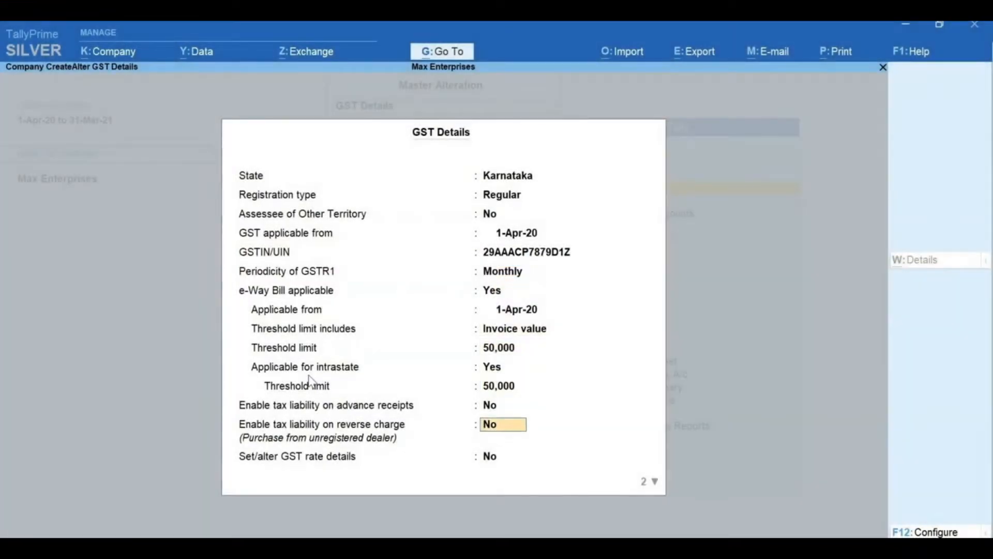
key(Return)
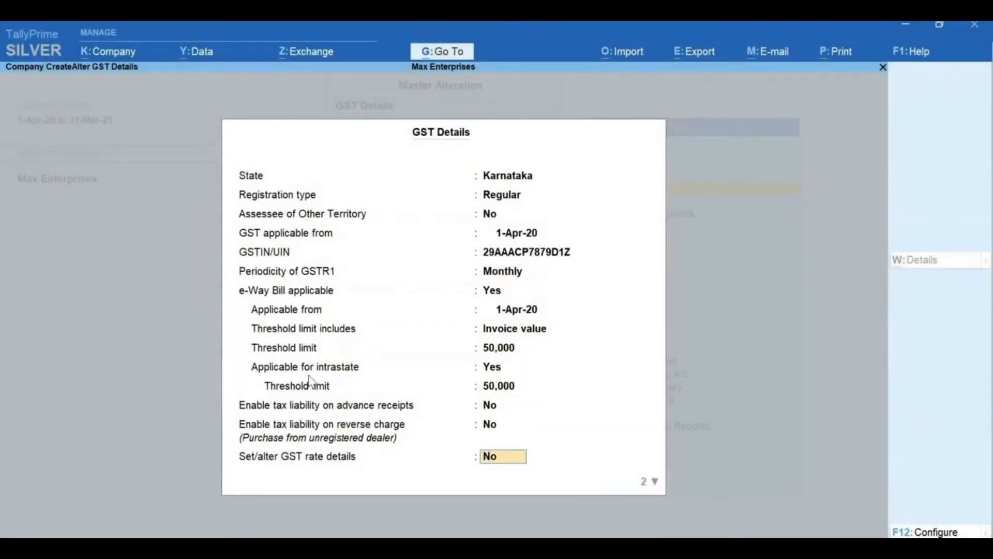
text(y)
key(Return)
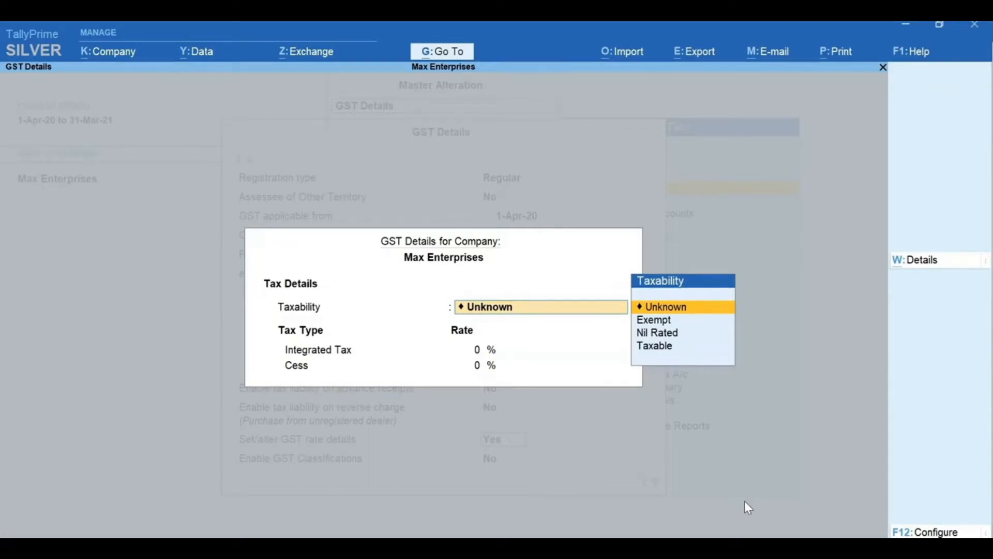
Turn on Allow HSN/SAC details and Show all GST Tax Types in the configuration.
key(F12)
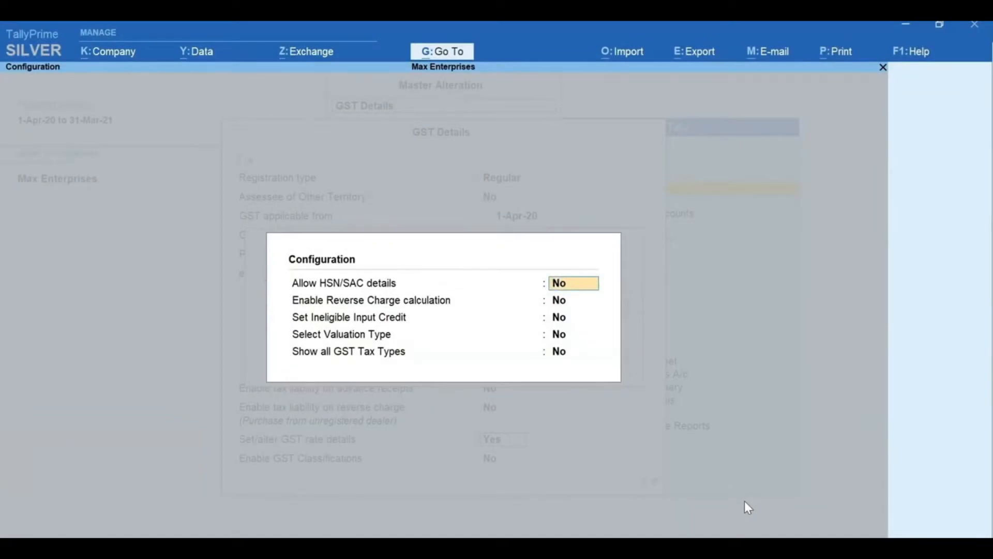
text(y)
key(Return)
key(Return)
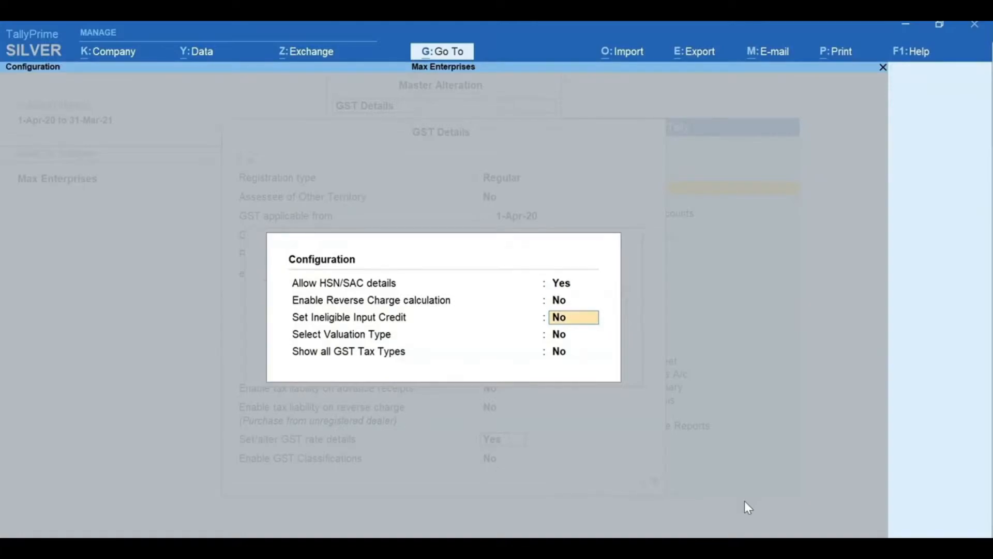
key(Return)
key(Return)
text(y)
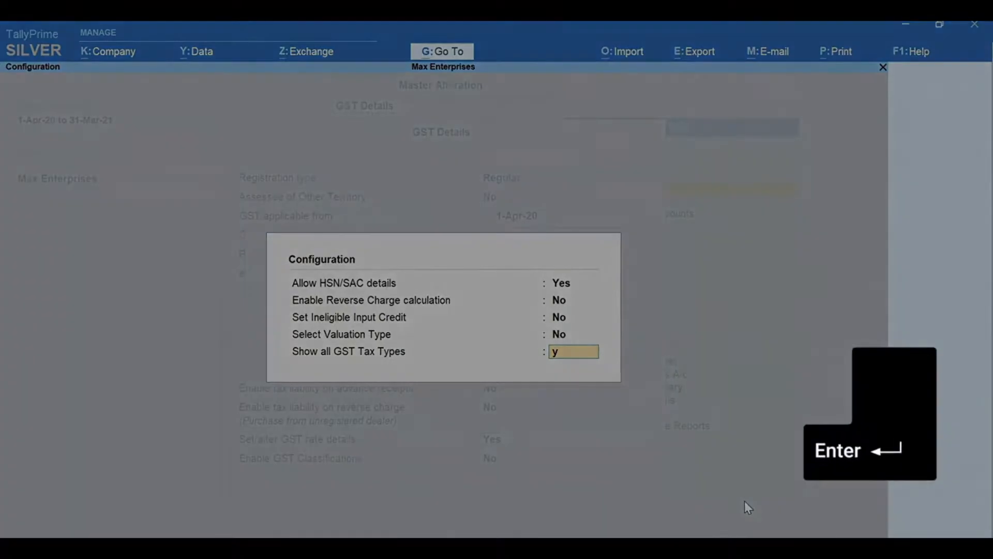
key(Return)
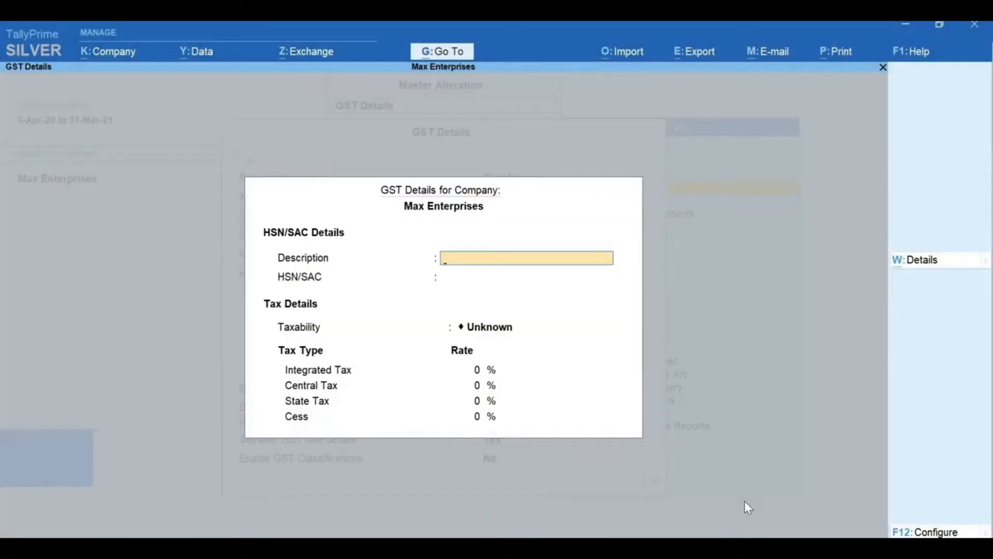
Enter Computers, HSN 8471, Taxable at 18% IGST (9% CGST/SGST), and save.
text(Computers)
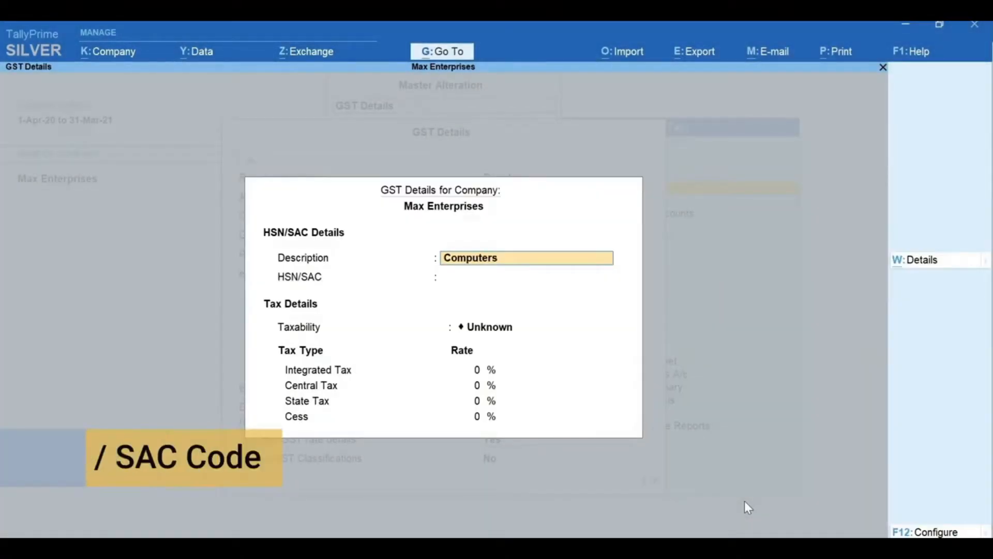
key(Return)
text(8)
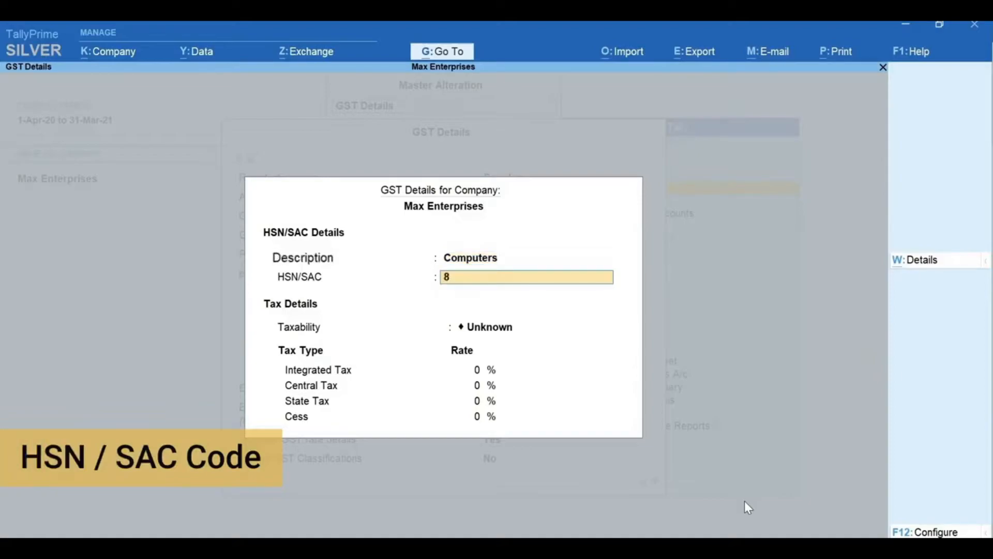
text(471)
key(Return)
key(Down)
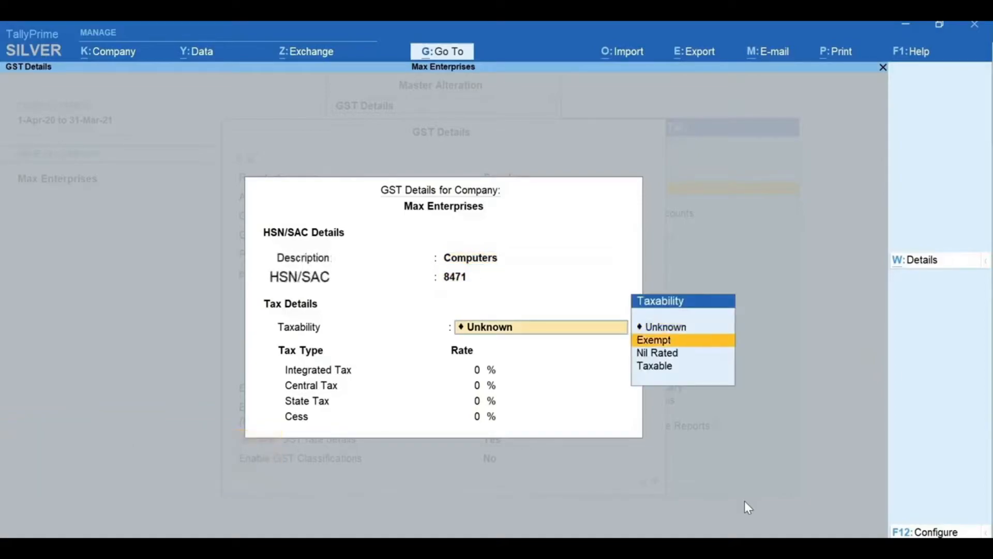
key(Down)
key(Down)
key(Return)
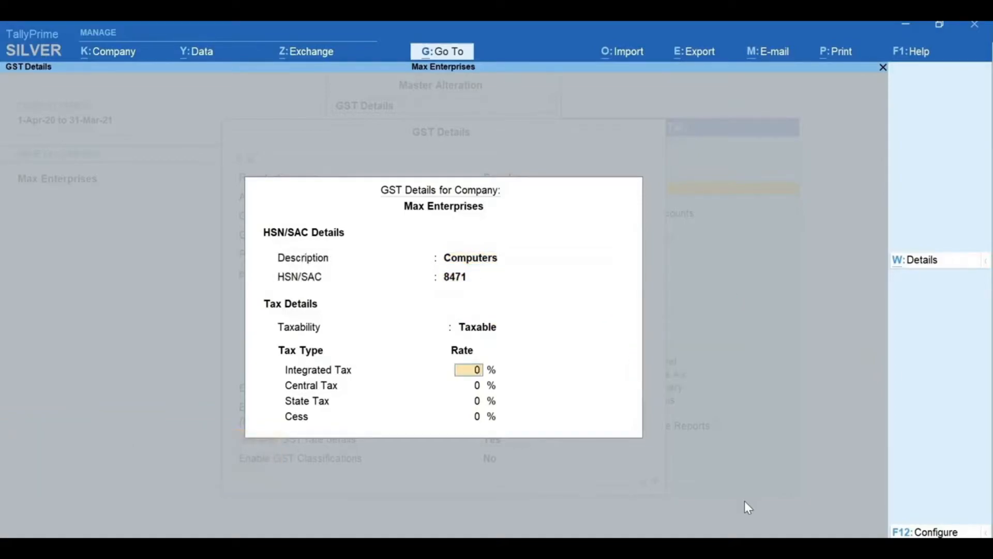
text(18)
key(Return)
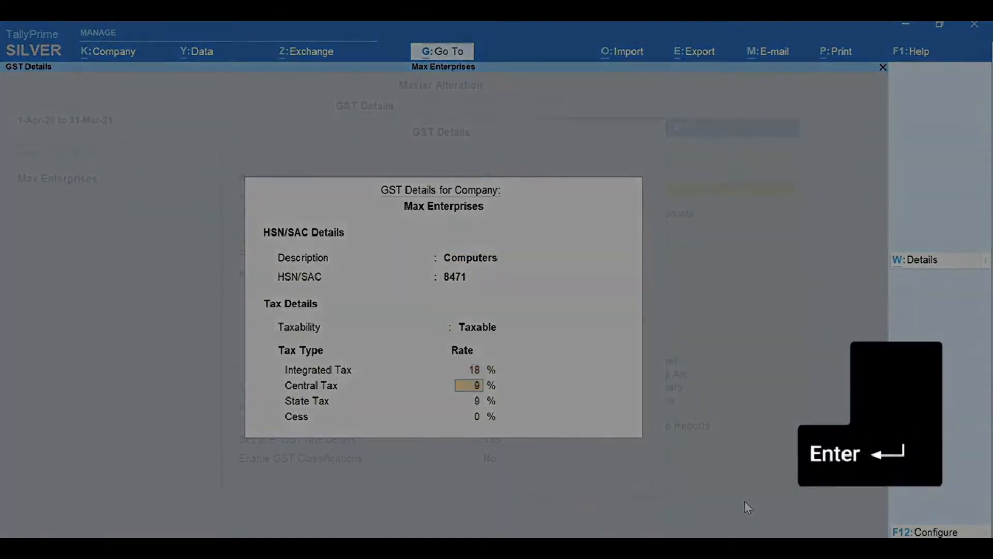
key(Return)
key(Return)
key(Return)
key(ctrl+a)
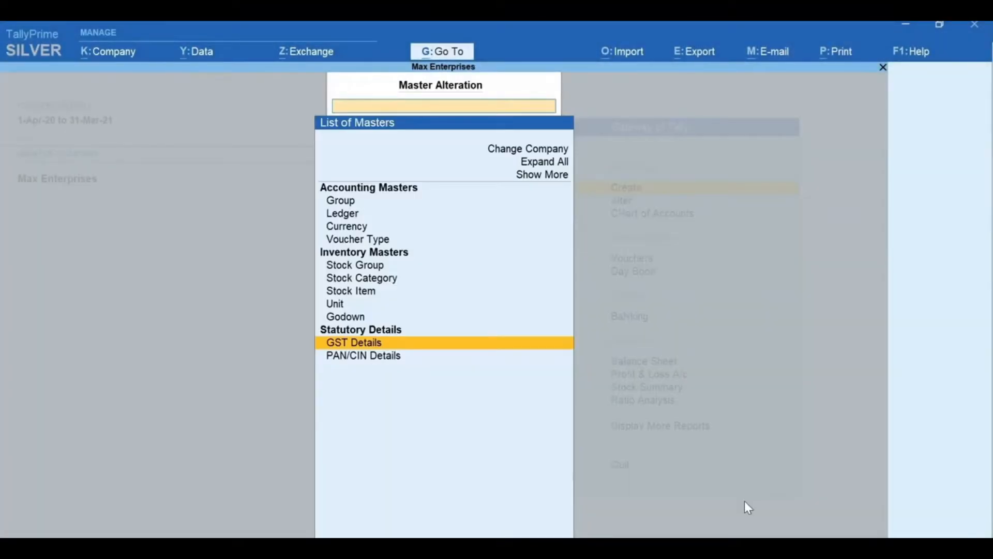
Reopen the GST Details master for review, then return to the Gateway of Tally.
key(Escape)
key(Escape)
key(a)
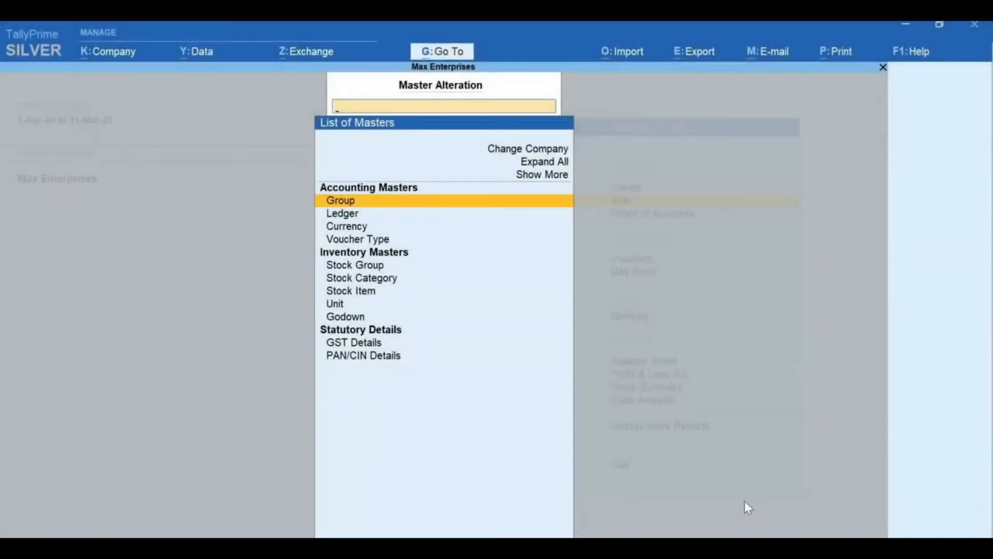
text(GST)
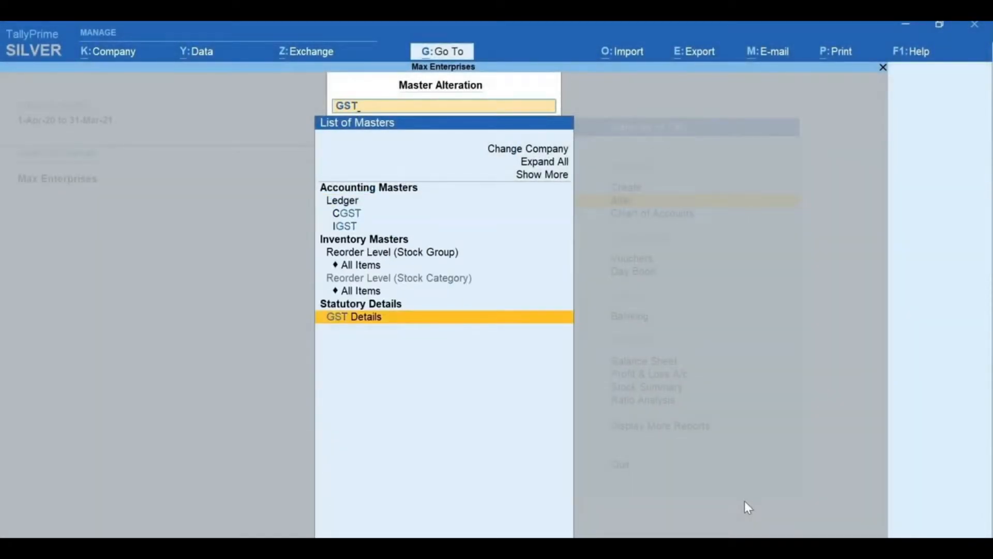
key(Return)
key(Escape)
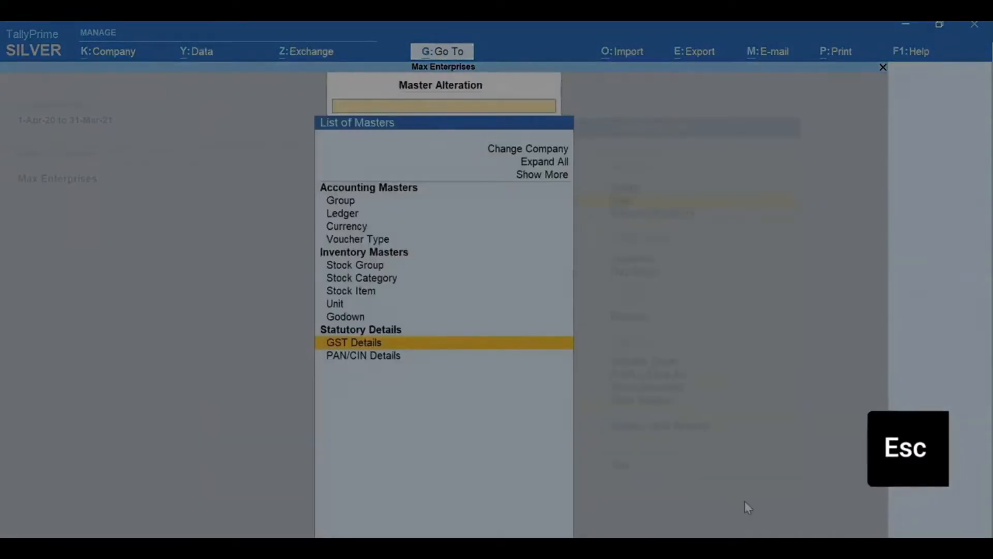
key(Escape)
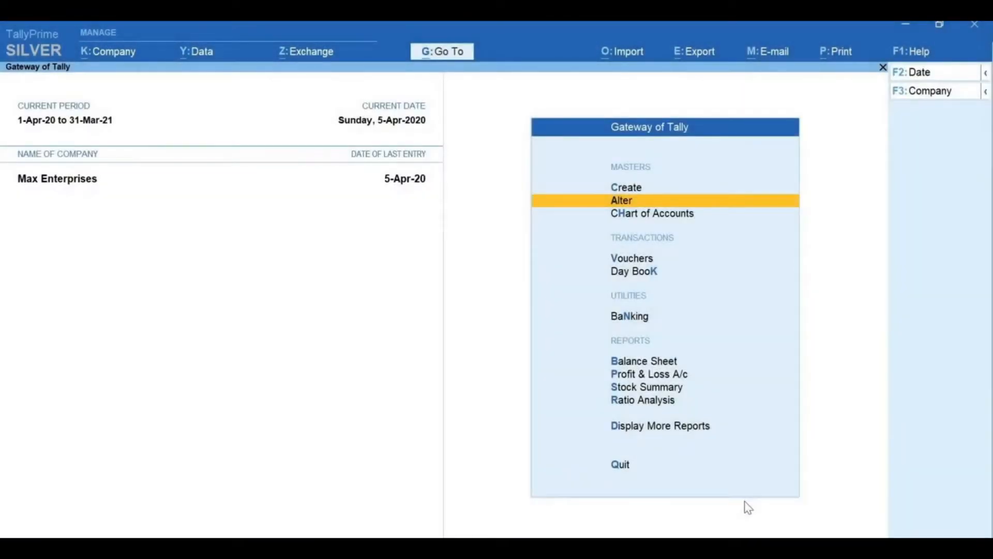
Confirm Enable GST is set to Yes in the company features.
key(F11)
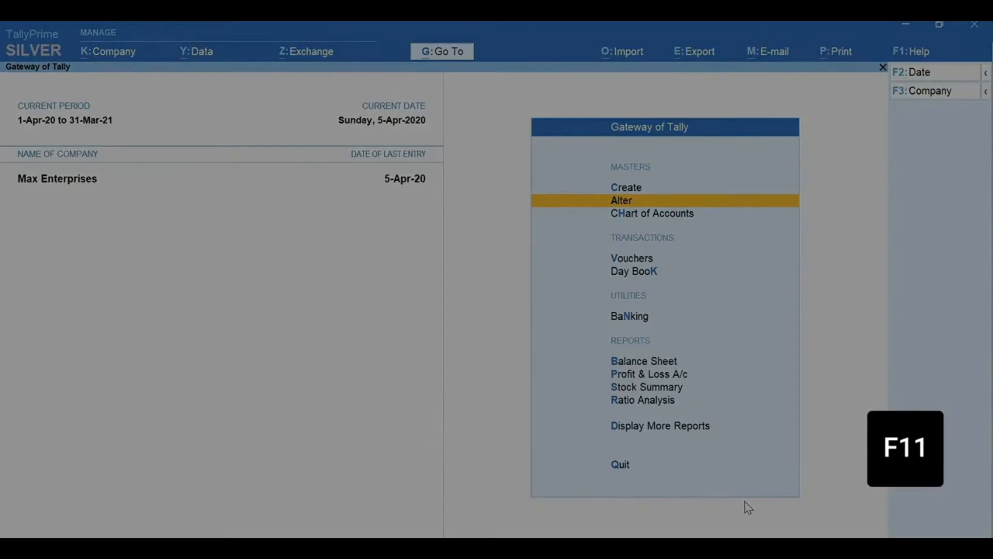
key(Return)
key(Return)
key(Return)
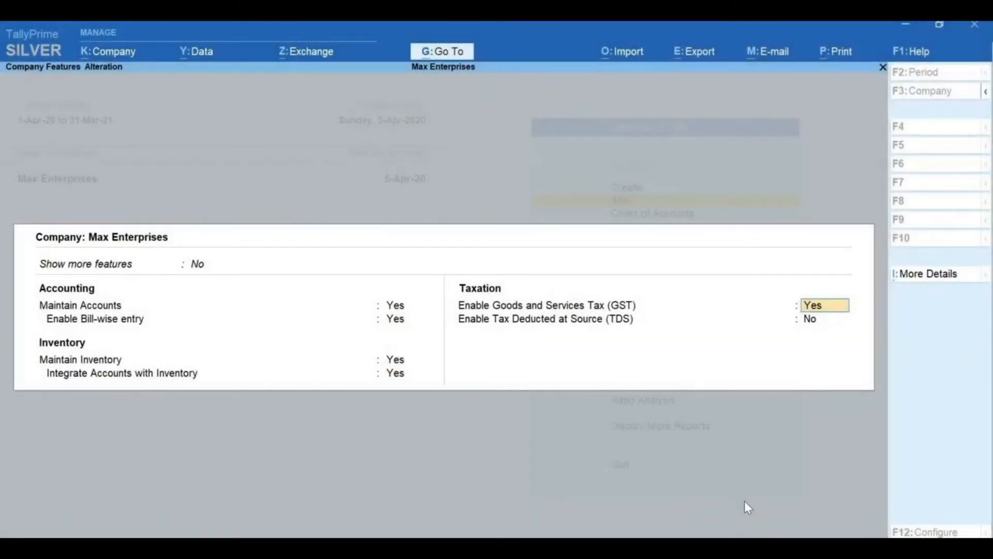
key(Escape)
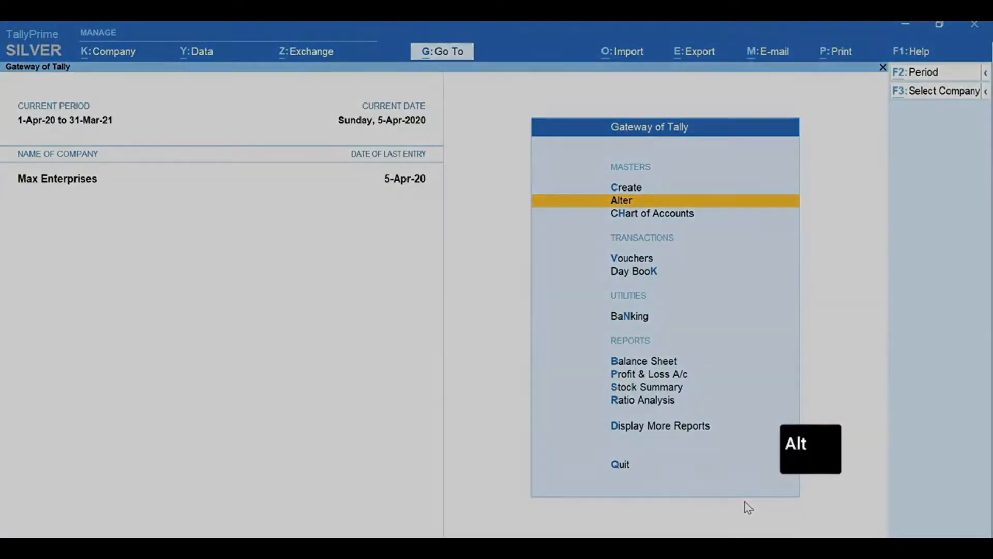
Open the GST Rate Setup report by searching 'Rate' in Go To.
key(alt+g)
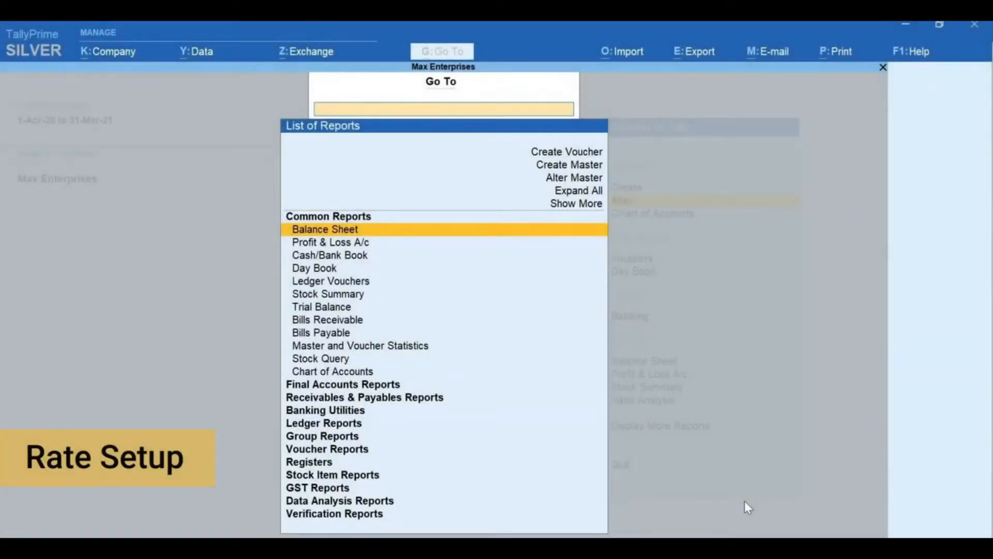
text(Rate)
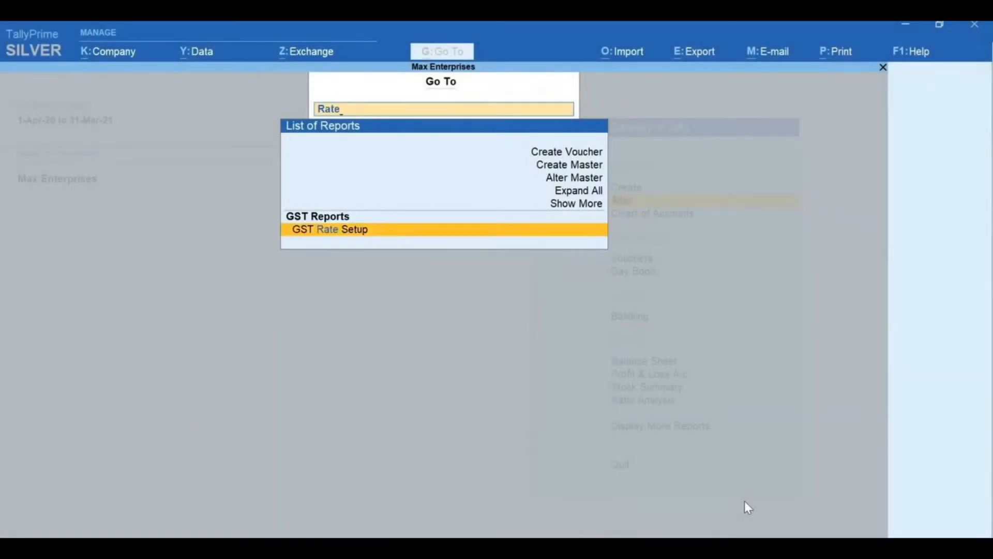
key(Return)
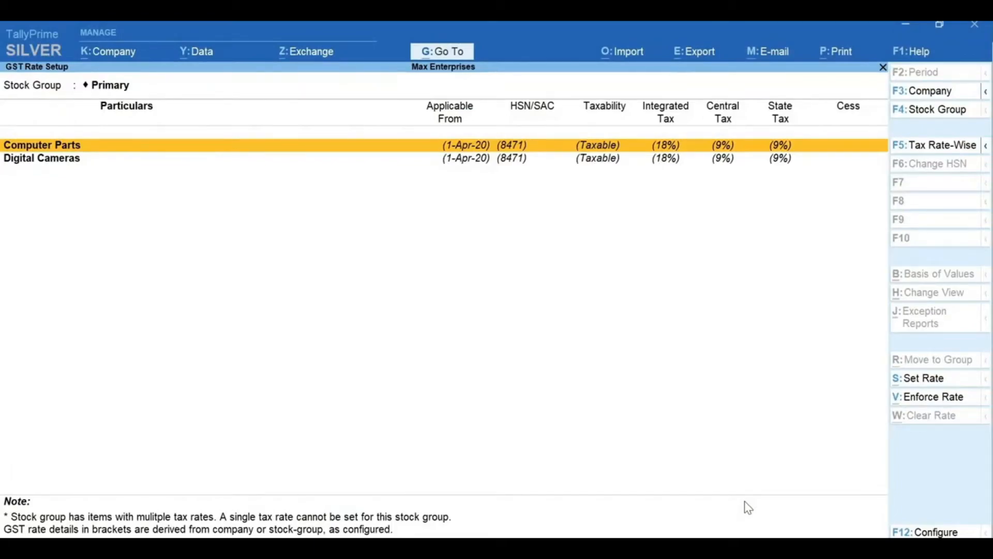
key(alt+g)
Switch GST Rate Setup to the detailed view and select the Digital Cameras group.
key(alt+F5)
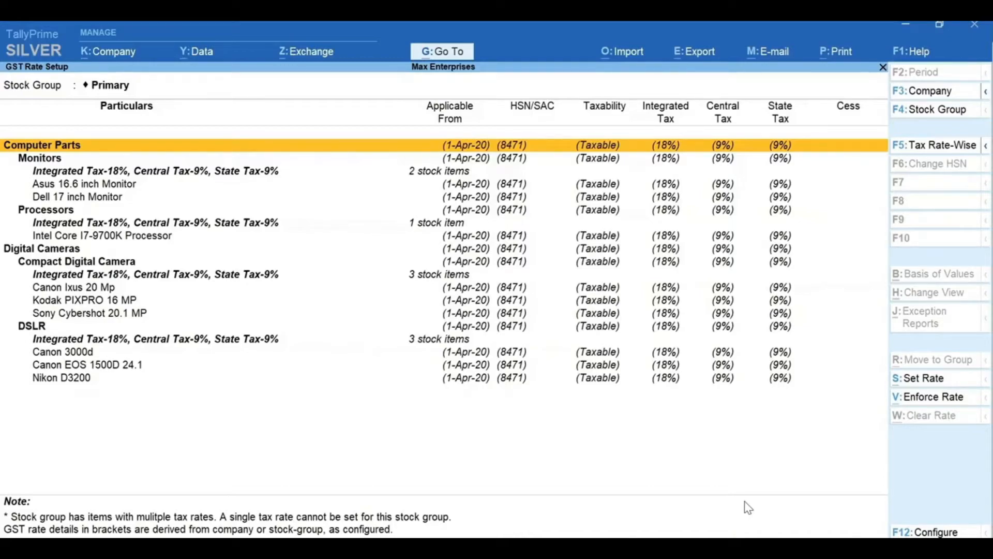
key(Down)
key(Down)
key(Down)
key(Down)
key(Down)
key(Down)
key(Down)
key(Down)
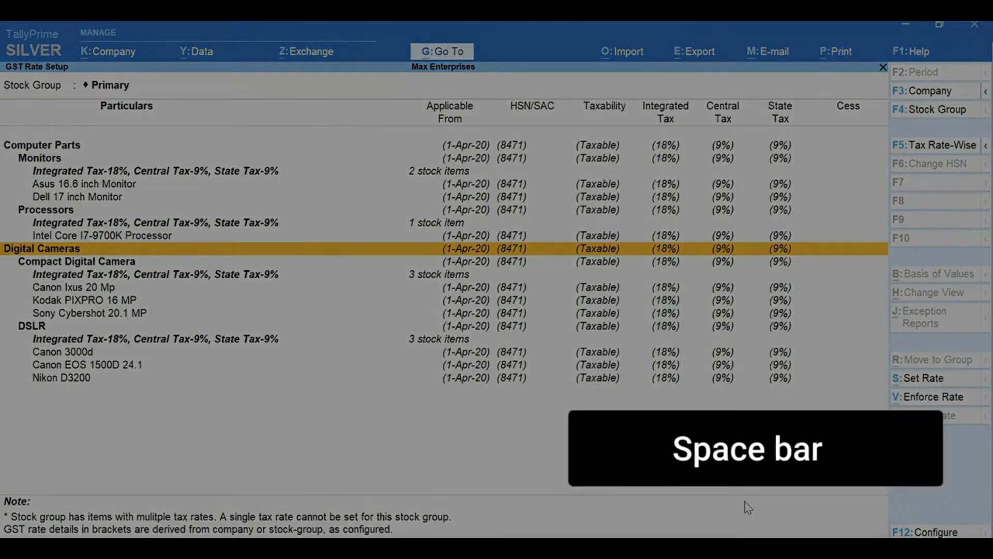
key(space)
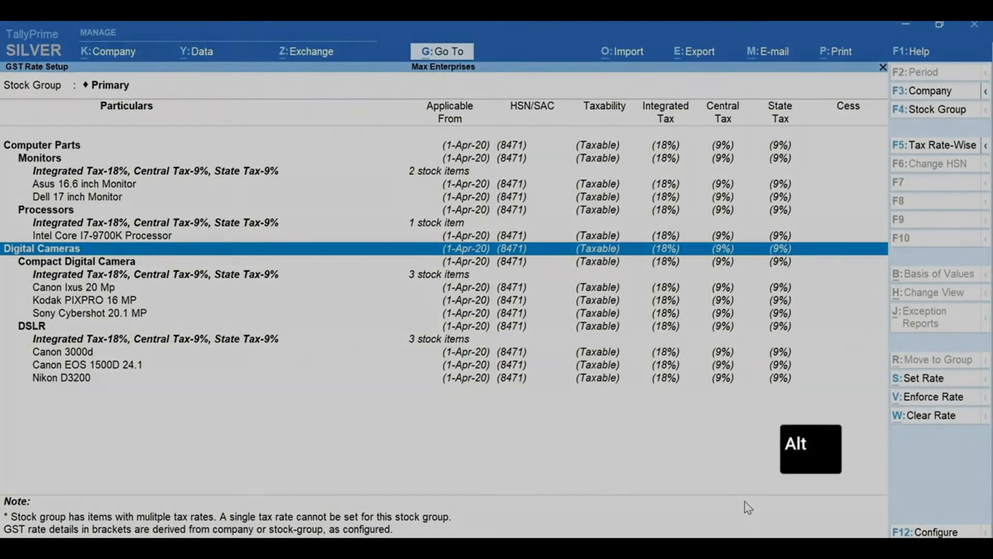
Give Digital Cameras description 'Digital Camera', HSN 8525, Taxable at 28% IGST (14% CGST/SGST).
key(alt+s)
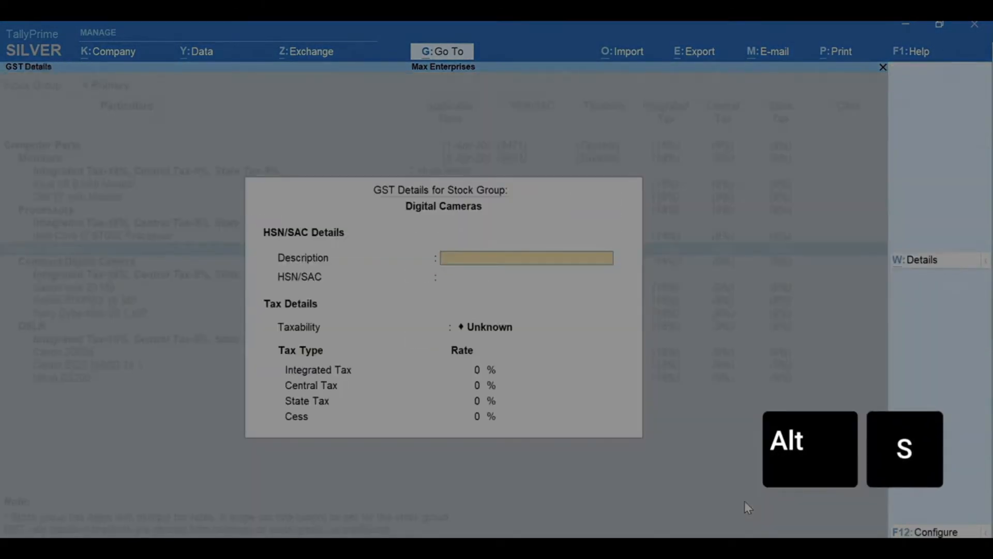
text(Digital Camera)
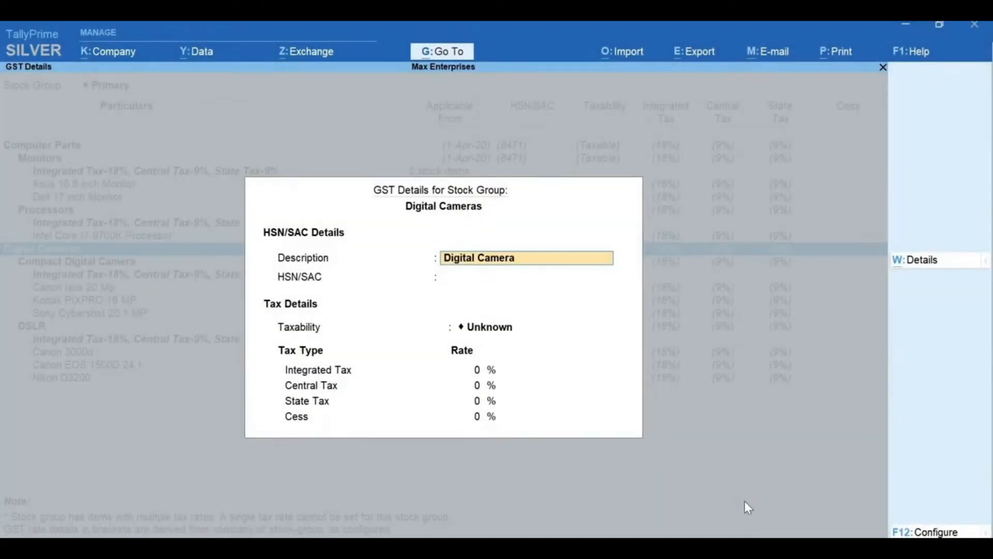
key(Return)
text(8525)
key(Return)
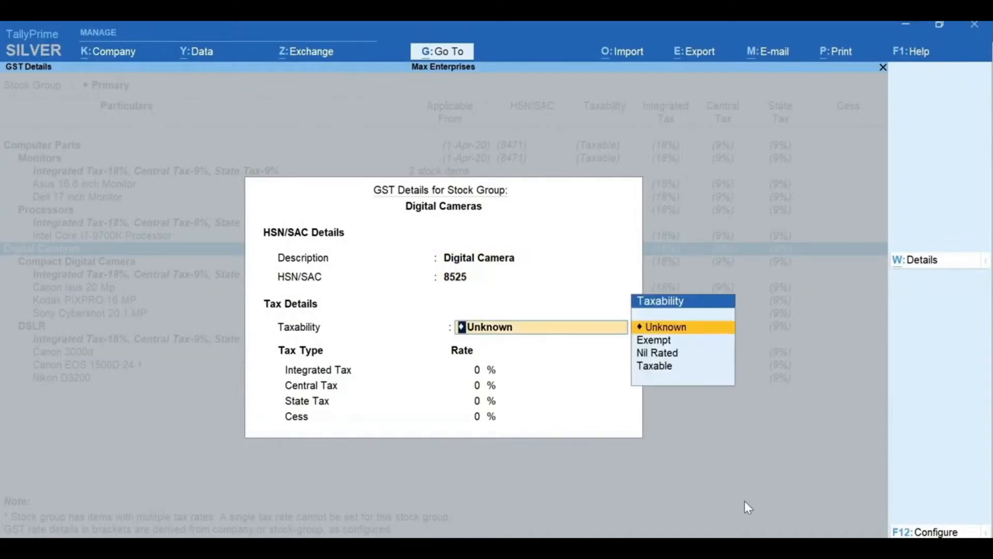
key(Up)
key(Return)
text(28)
key(Return)
key(Return)
key(Return)
key(Return)
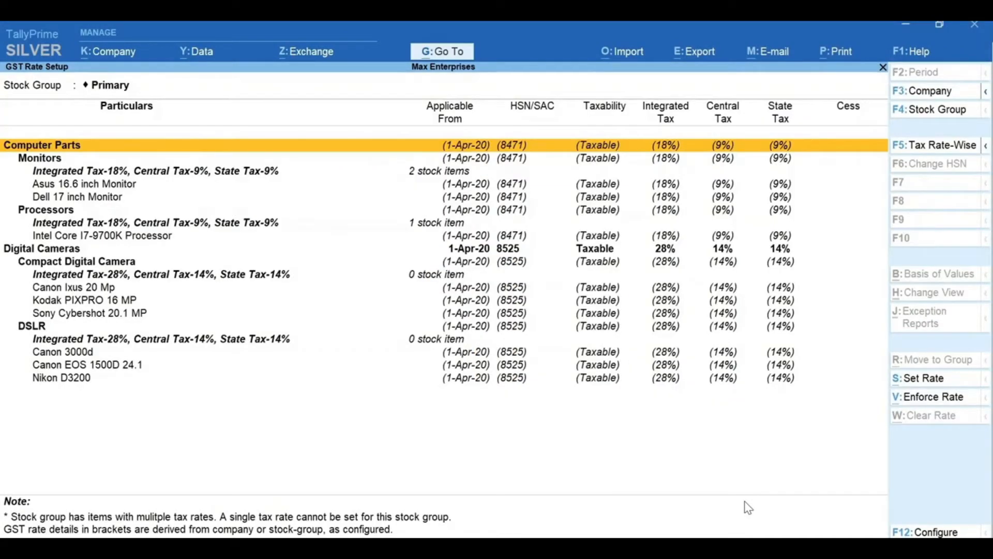
key(Down)
key(Down)
key(Down)
key(Down)
key(Down)
key(Down)
key(Down)
key(Down)
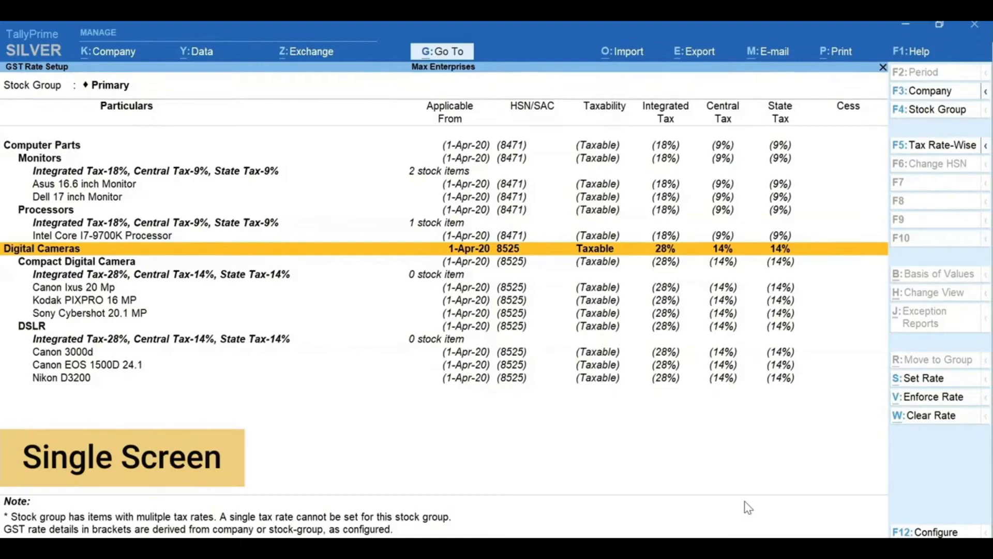
key(alt+g)
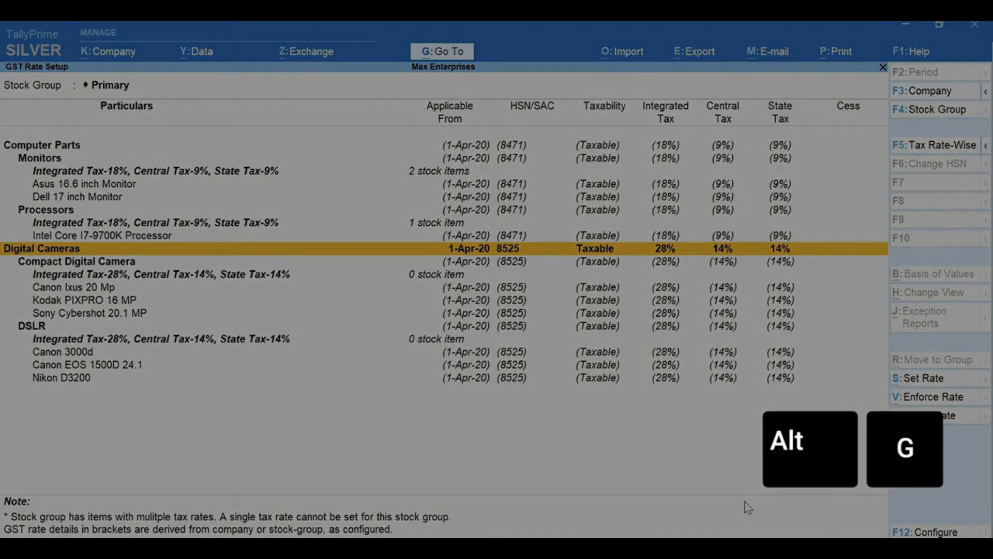
In Update Party GSTIN for all groups and ledgers, enter the party's GSTIN, then return to GST Rate Setup.
text(GSTIN)
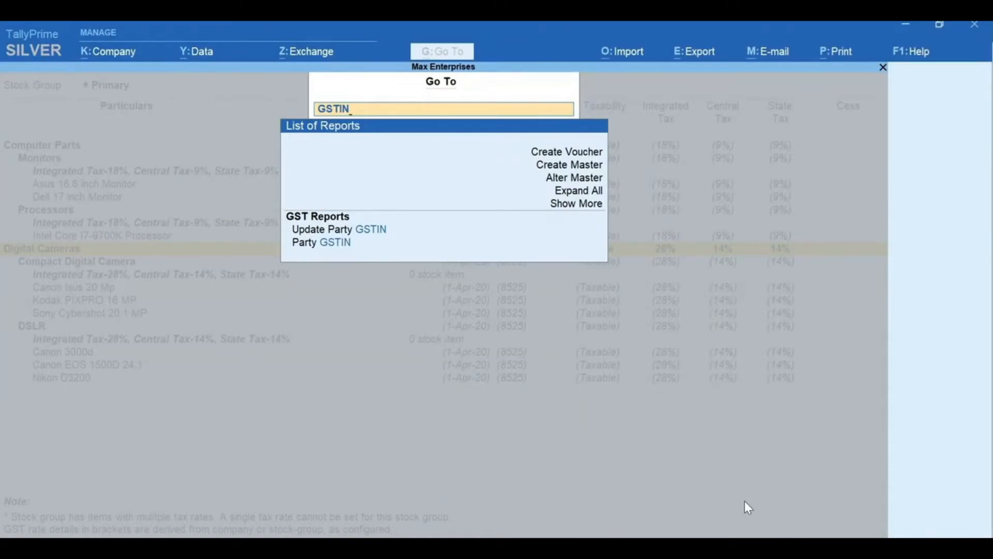
key(Return)
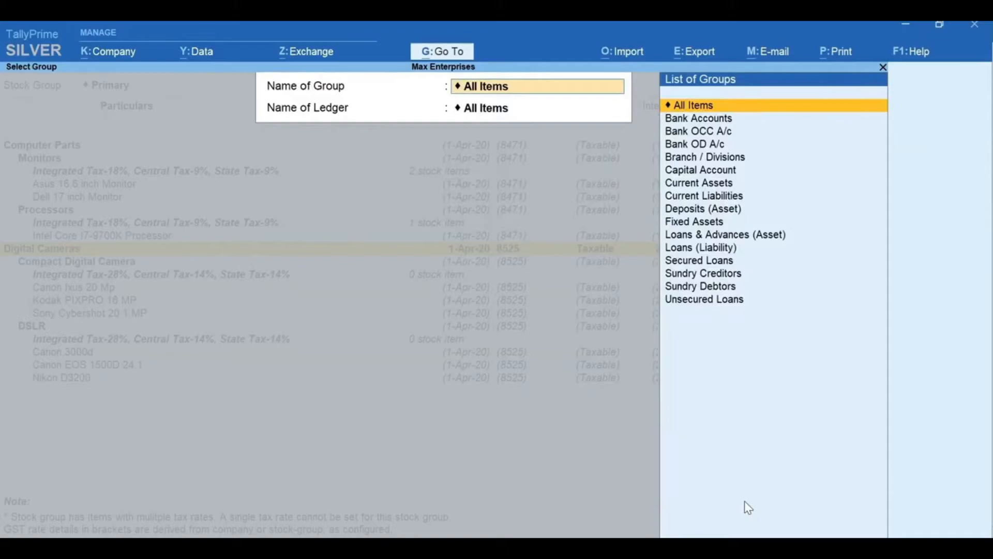
key(Return)
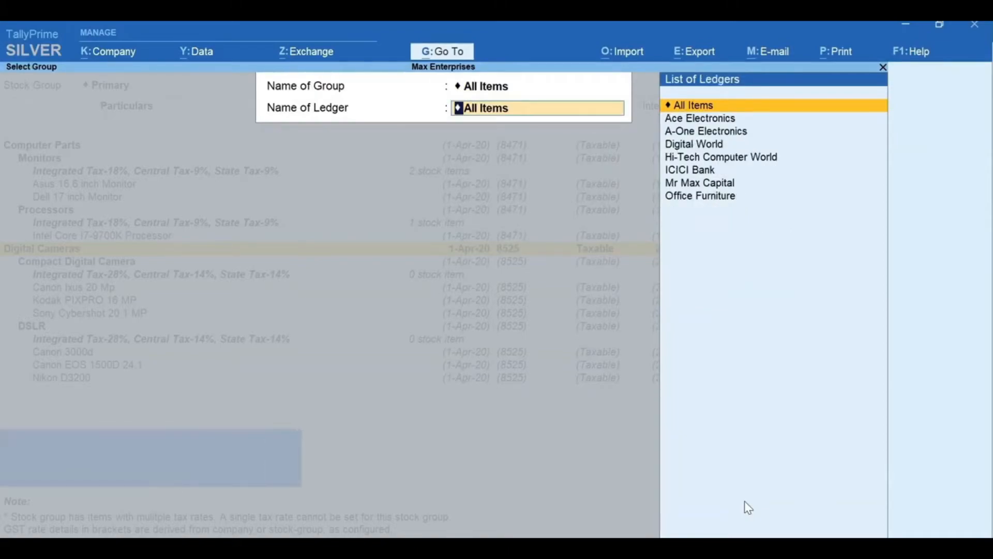
key(Return)
key(Return)
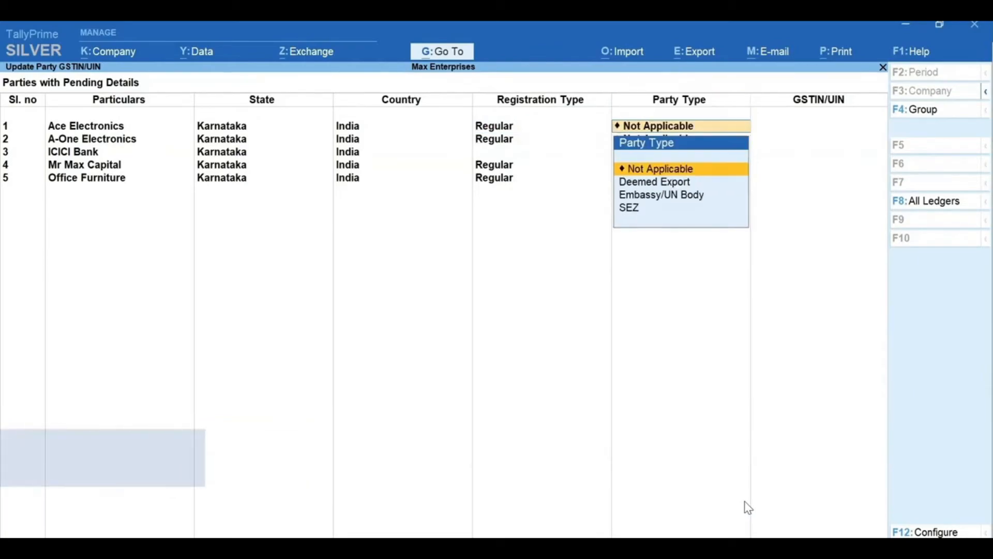
key(Return)
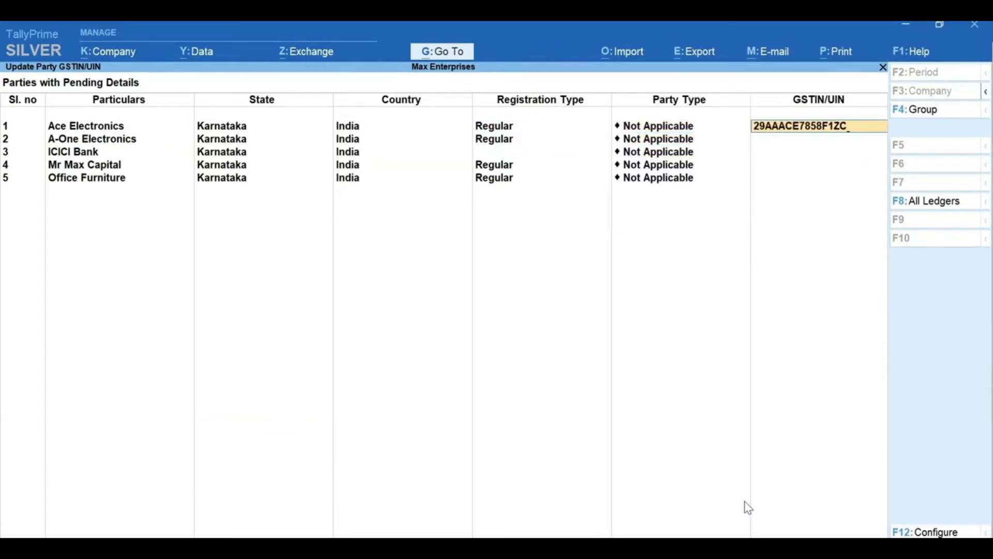
key(Escape)
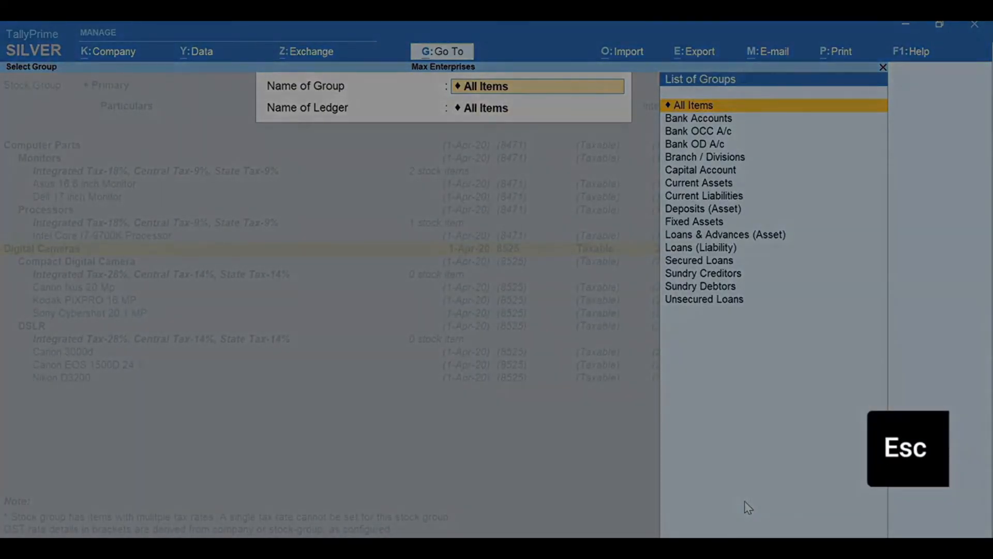
key(Escape)
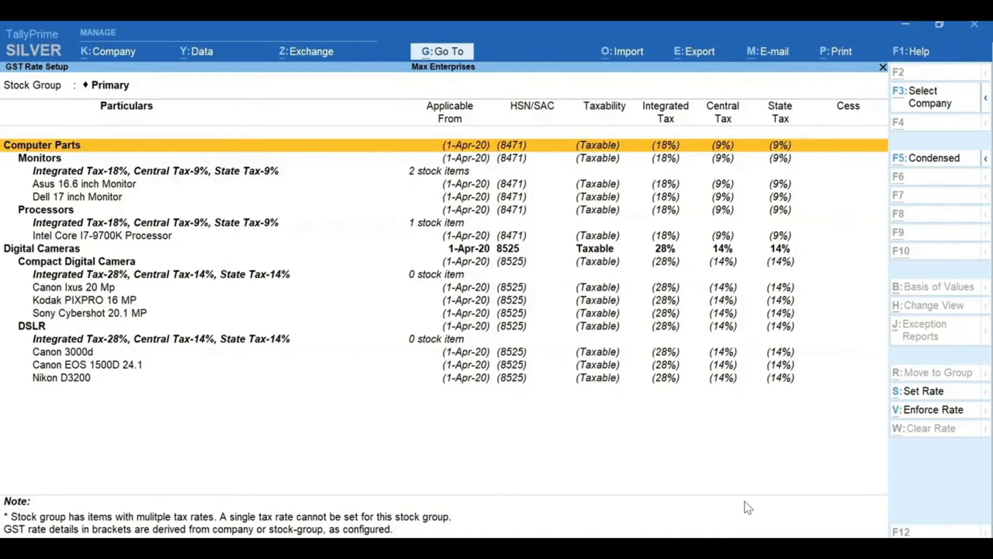
In the Map UoM - UQC report, assign UQC NOS-NUMBERS to the Nos unit.
key(alt+g)
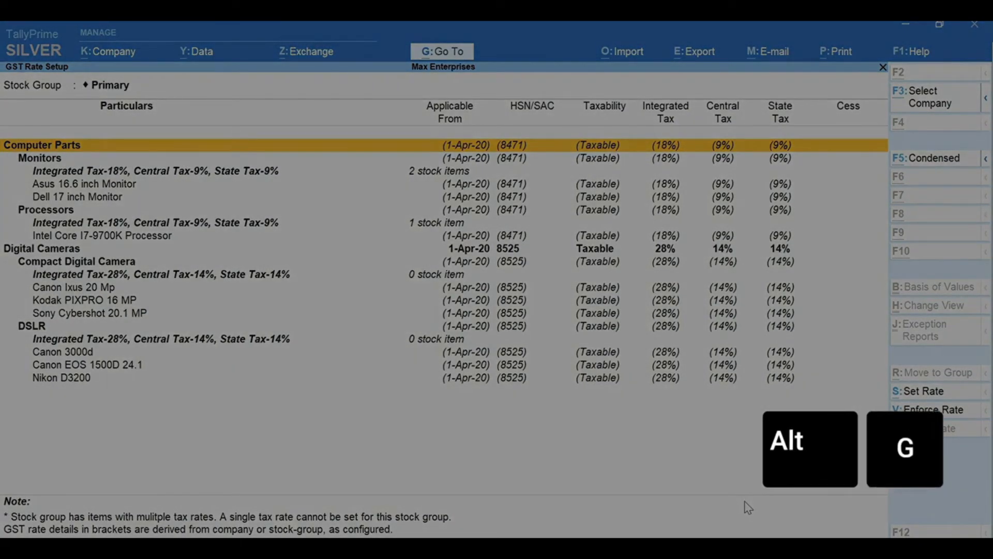
text(UQC)
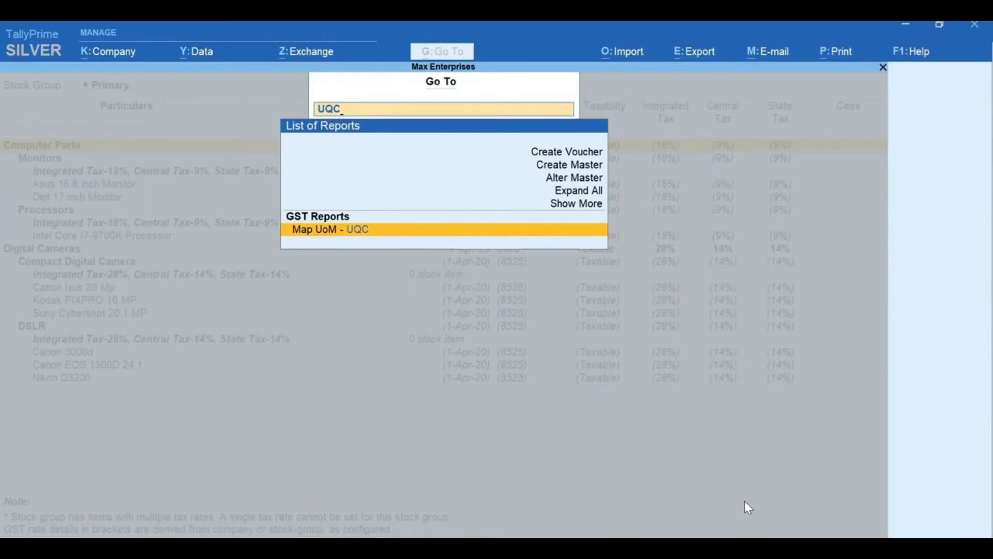
key(Return)
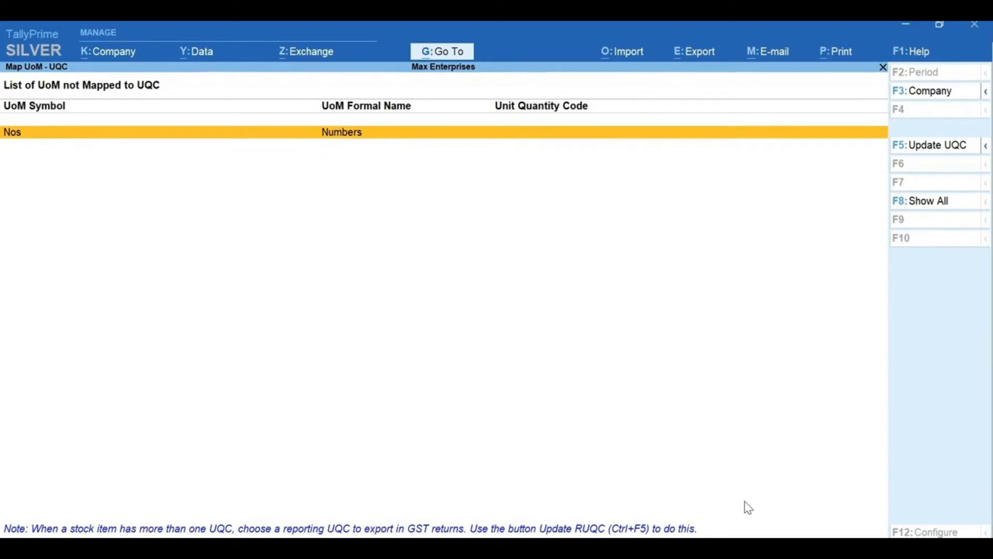
key(F5)
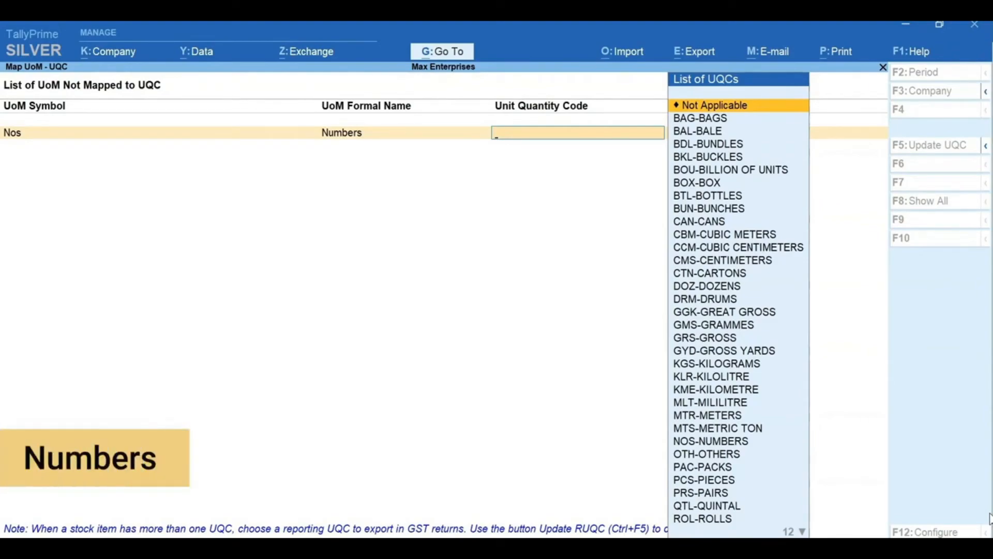
text(nu)
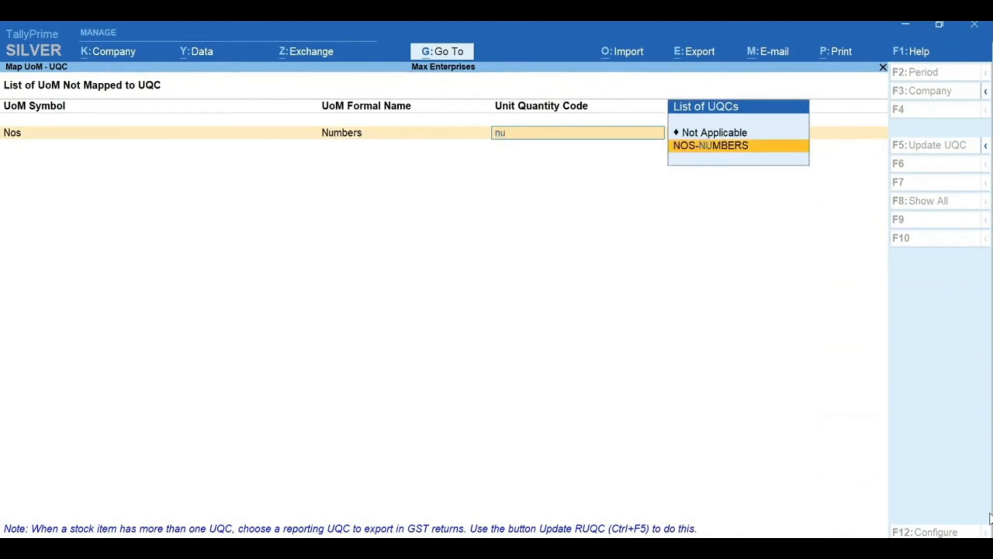
key(Return)
key(Return)
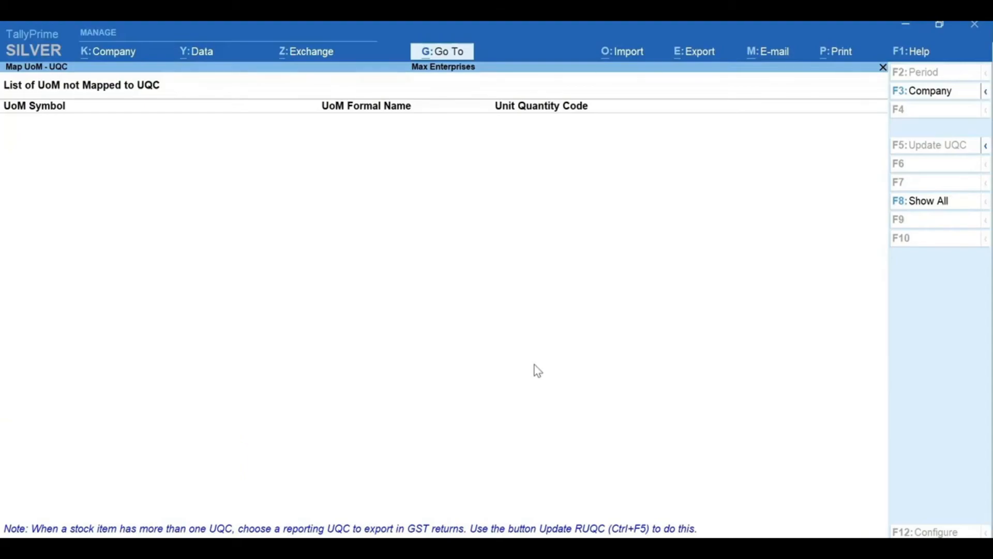
key(alt+g)
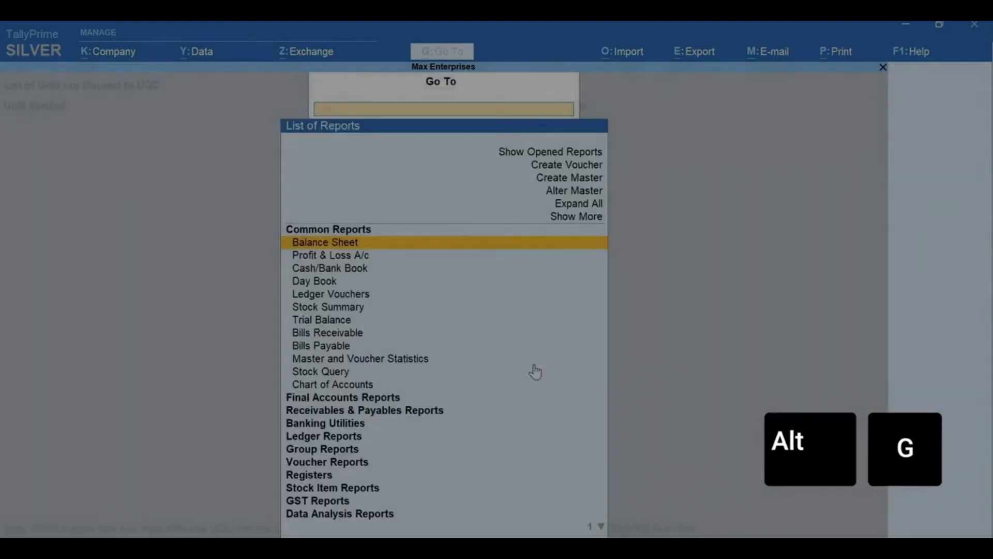
Create and save ledger CGST under Duties & Taxes, duty type GST, tax type Central Tax.
key(Up)
key(Up)
key(Up)
key(Up)
key(Return)
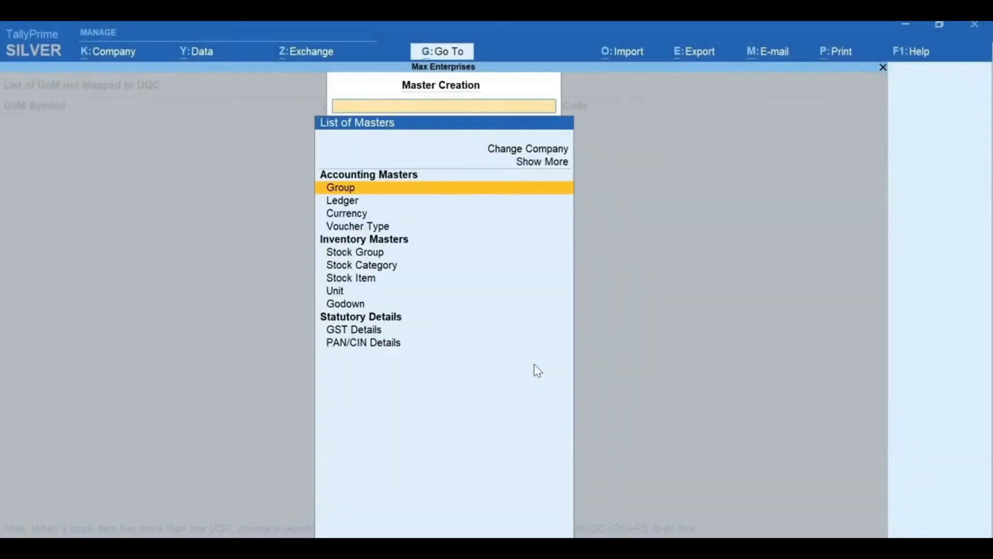
key(Down)
key(Return)
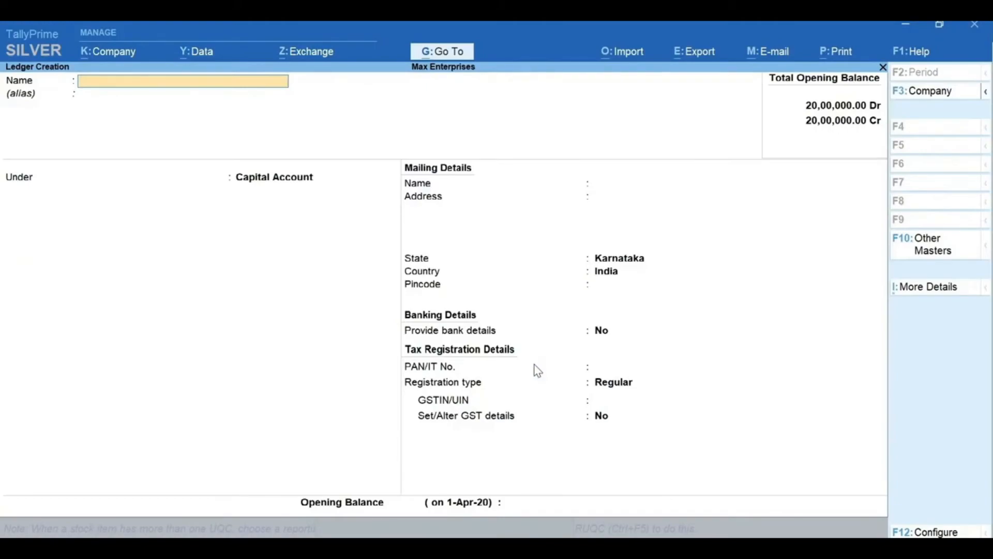
text(CGST)
key(Return)
key(Return)
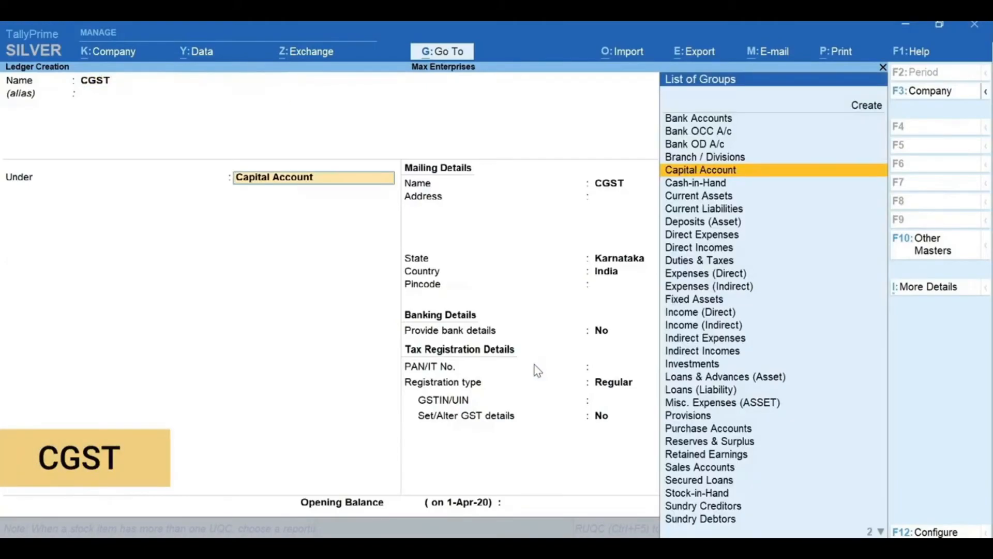
text(Dut)
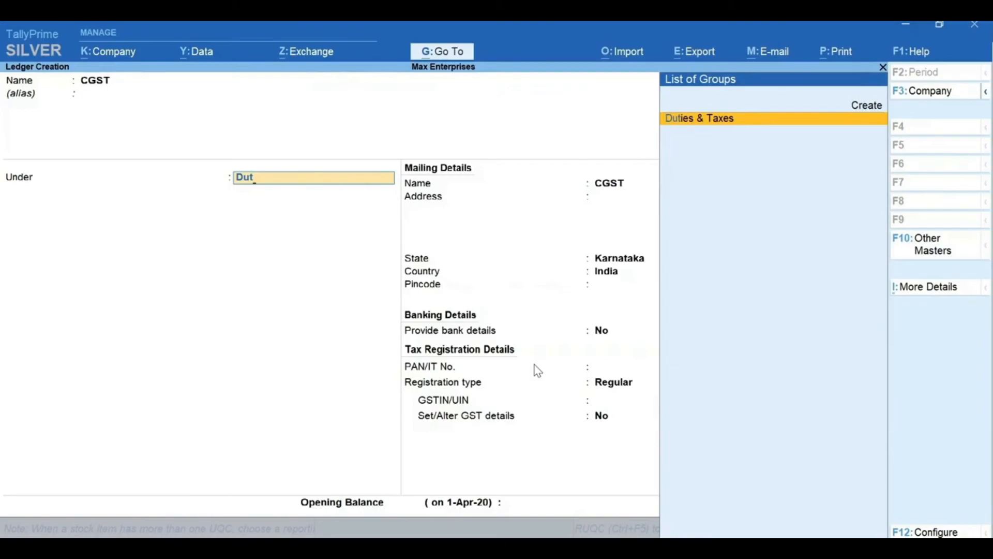
key(Return)
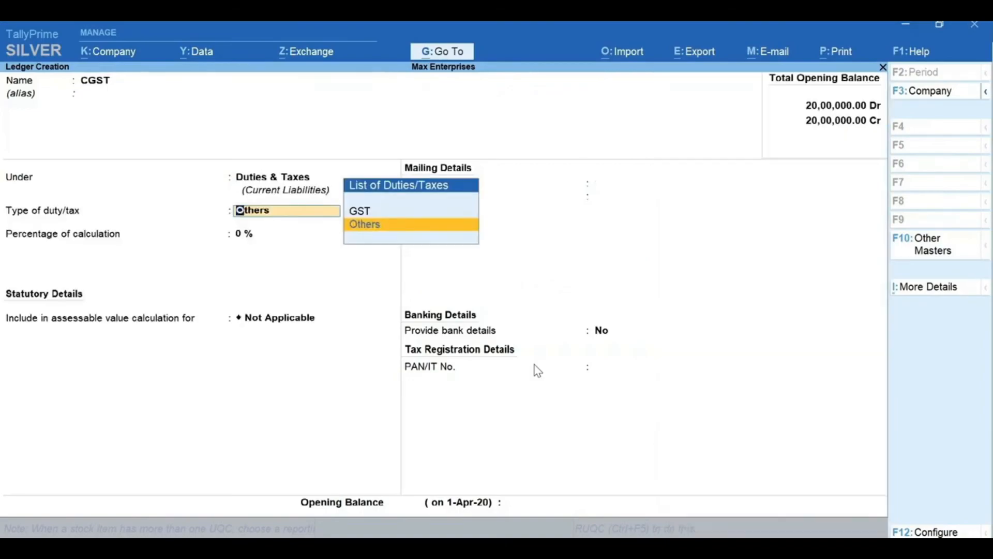
key(Up)
key(Return)
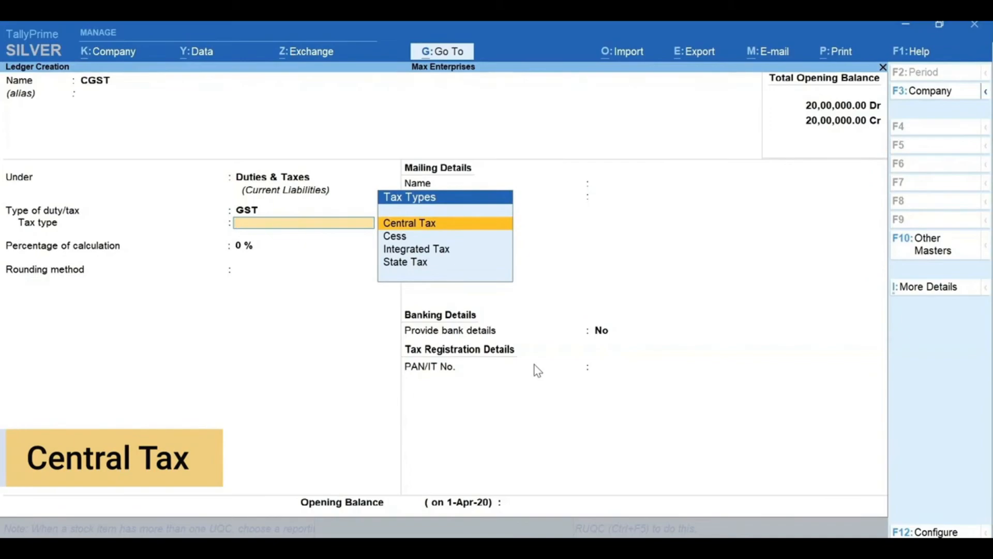
key(Return)
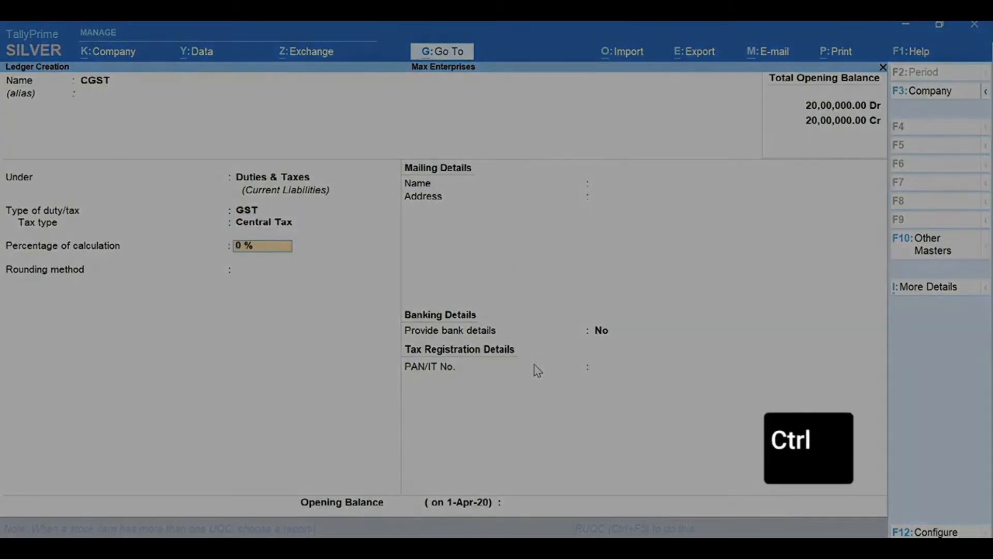
key(ctrl+a)
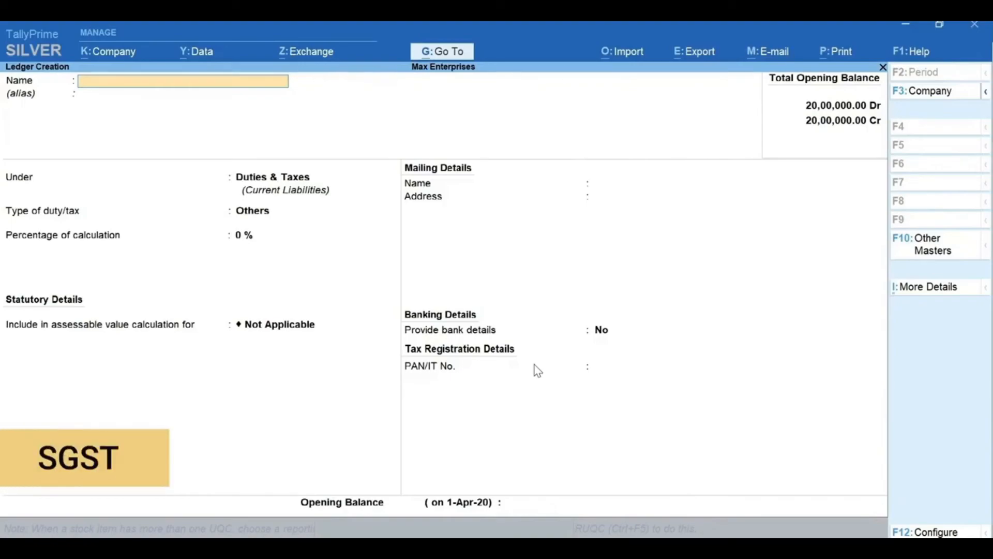
Create the SGST ledger under Duties & Taxes as GST with State Tax type, and save.
text(SGST)
key(Return)
key(Return)
key(Return)
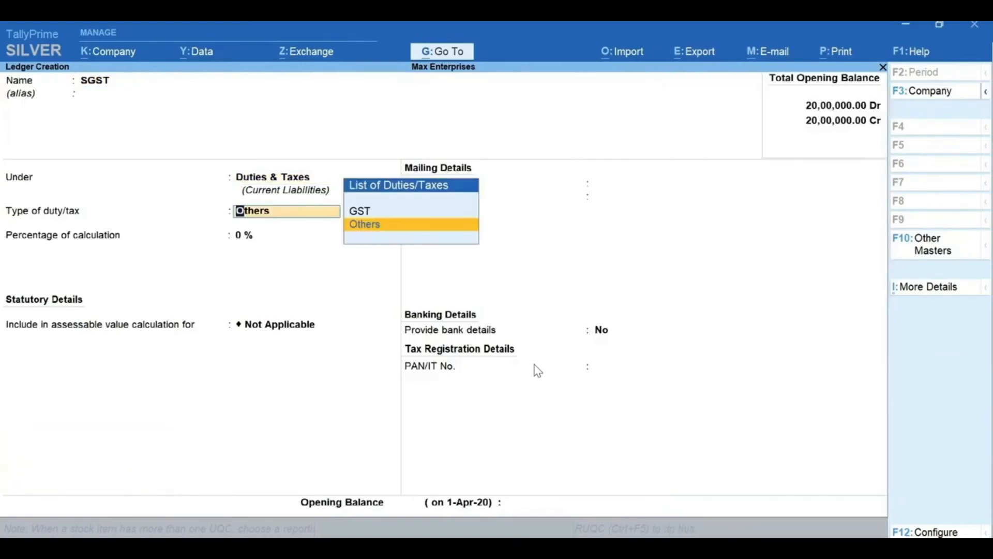
key(Up)
key(Return)
key(Down)
key(Down)
key(Down)
key(Return)
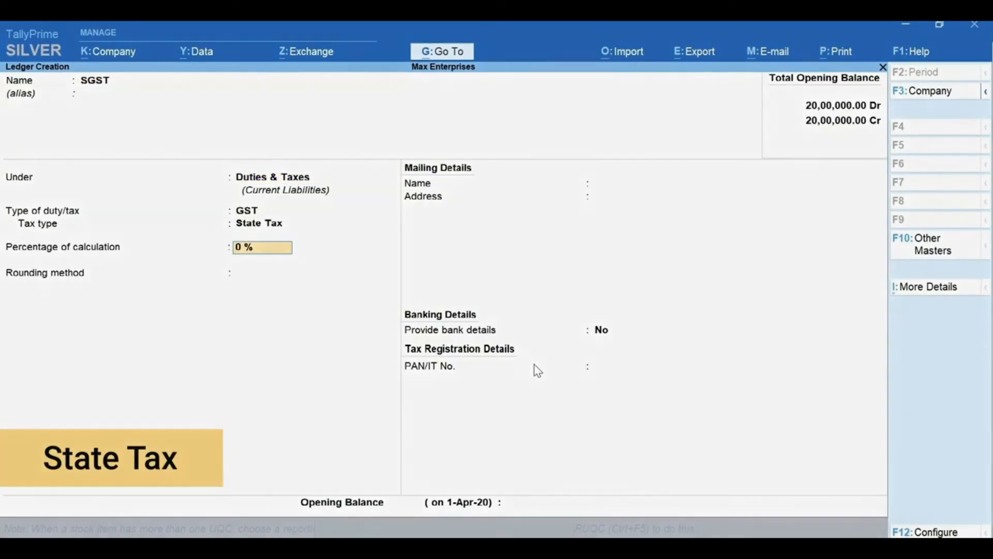
key(ctrl+a)
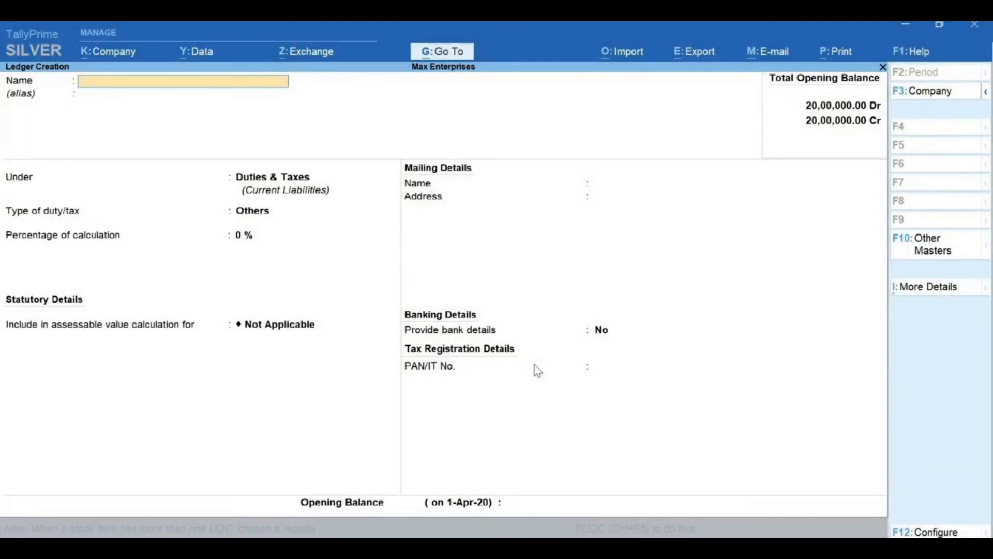
Create the IGST ledger under Duties & Taxes as GST with Integrated Tax type, and save.
text(IGST)
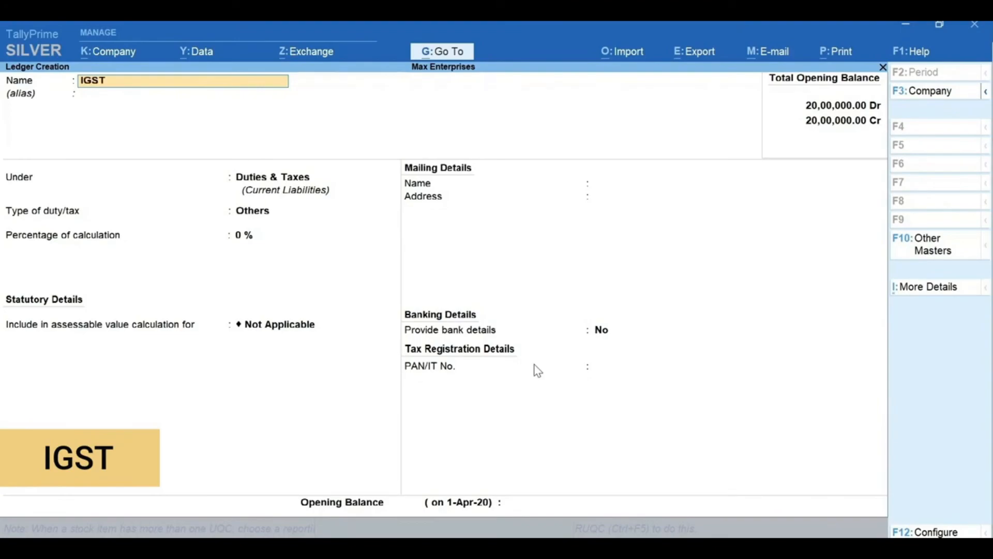
key(Return)
key(Return)
key(Return)
key(Return)
key(Down)
key(Down)
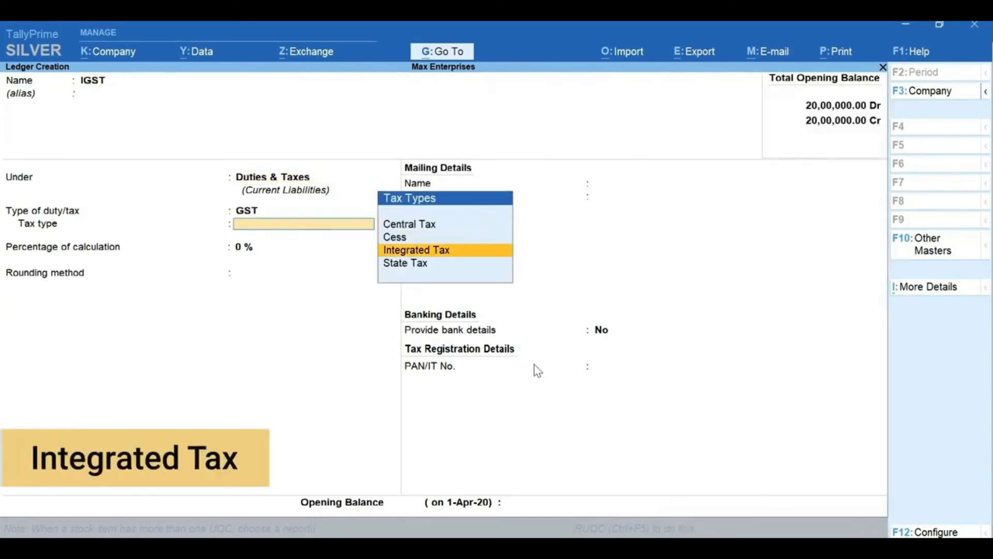
key(Return)
key(ctrl+a)
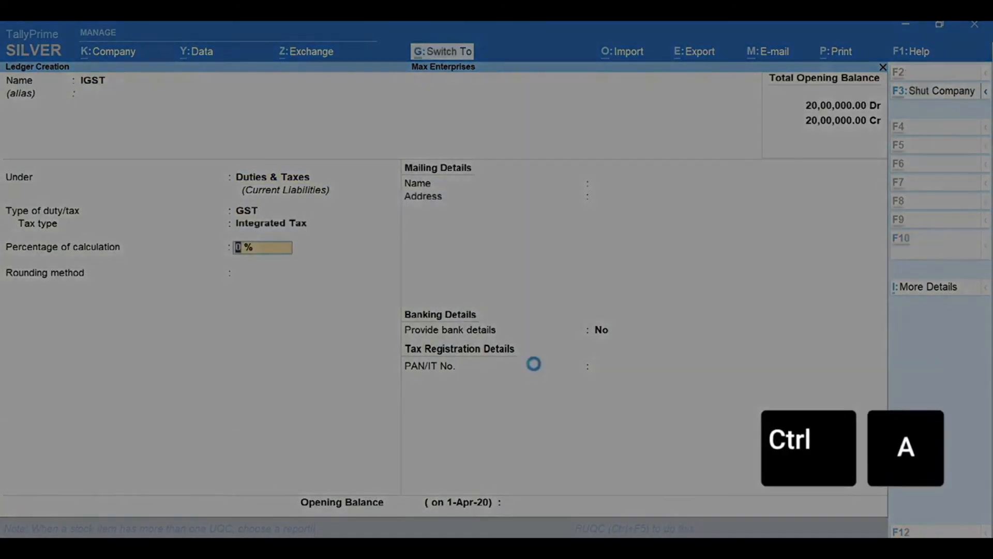